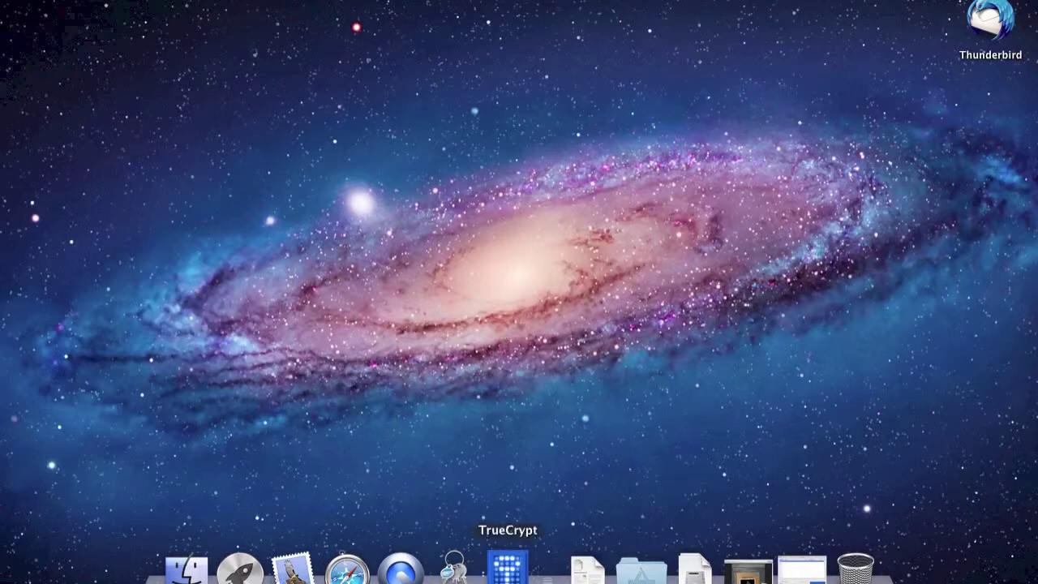
# Launch TrueCrypt and start a new standard encrypted file container in the Volume Creation Wizard.
pyautogui.click(507, 570)
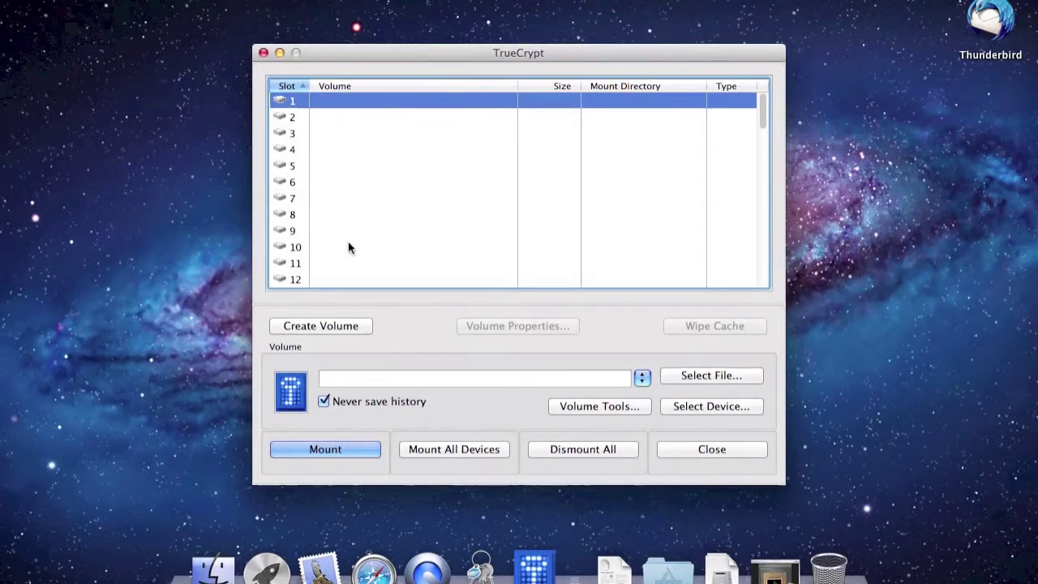
pyautogui.click(348, 325)
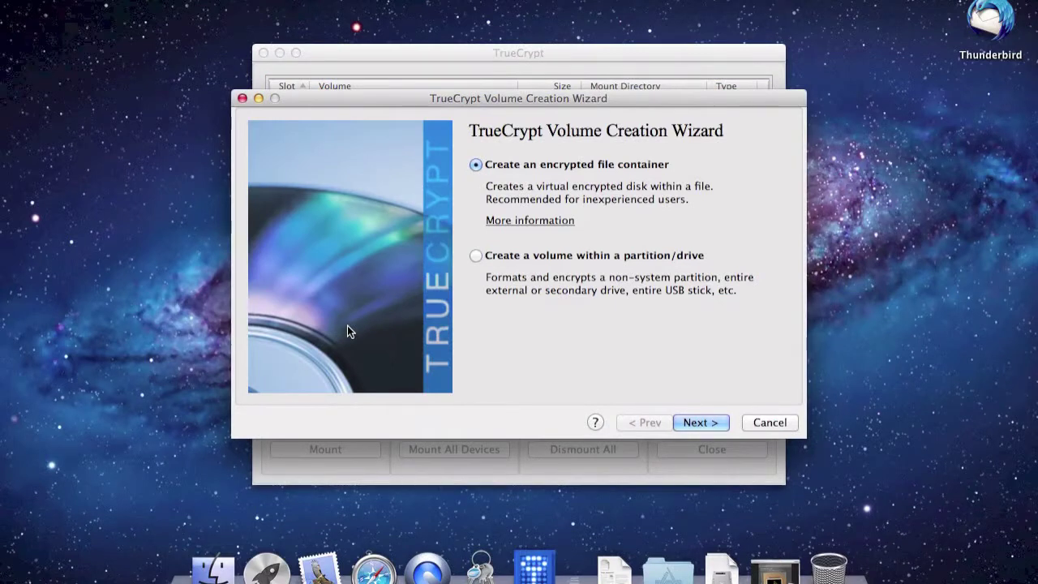
pyautogui.click(696, 423)
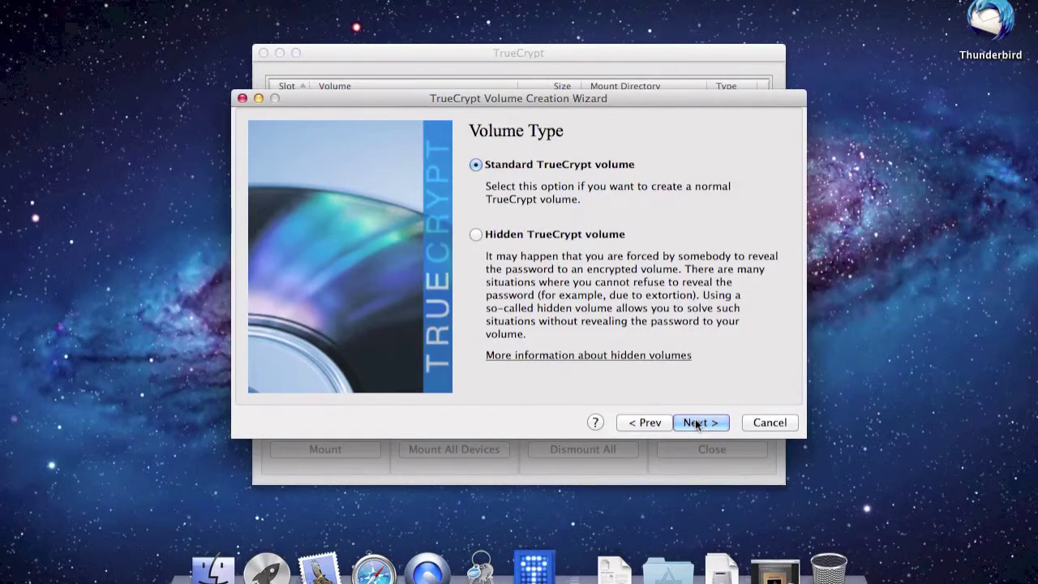
pyautogui.click(695, 423)
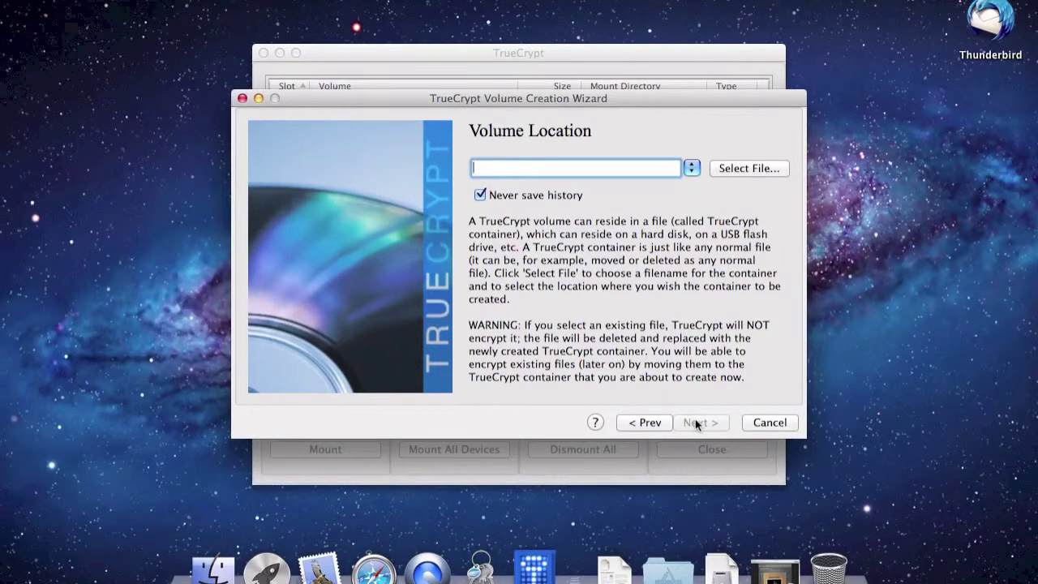
# Name the new container file conatiner.mp3 and save it to the Desktop.
pyautogui.click(738, 166)
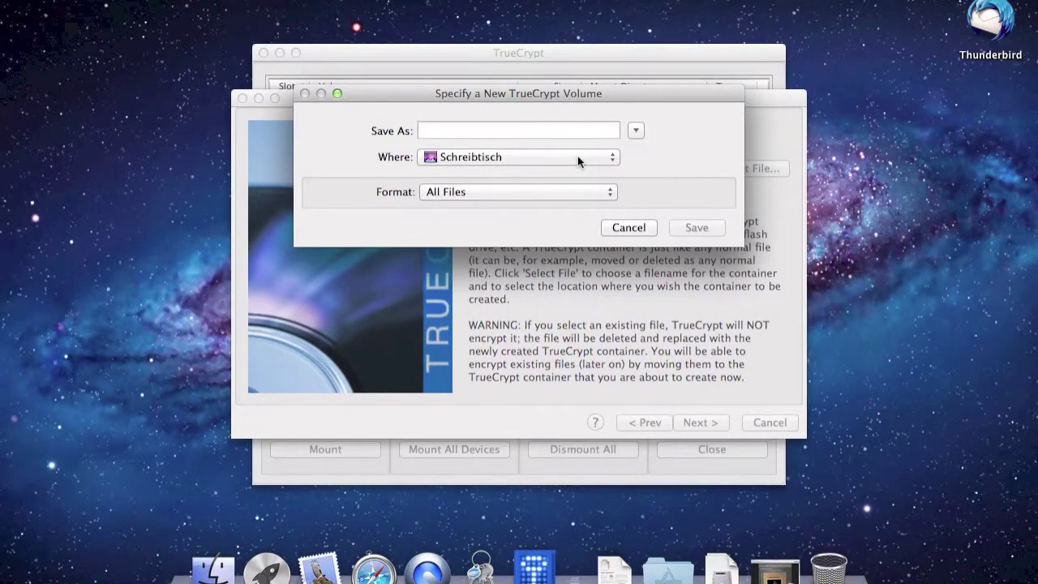
pyautogui.write('conat')
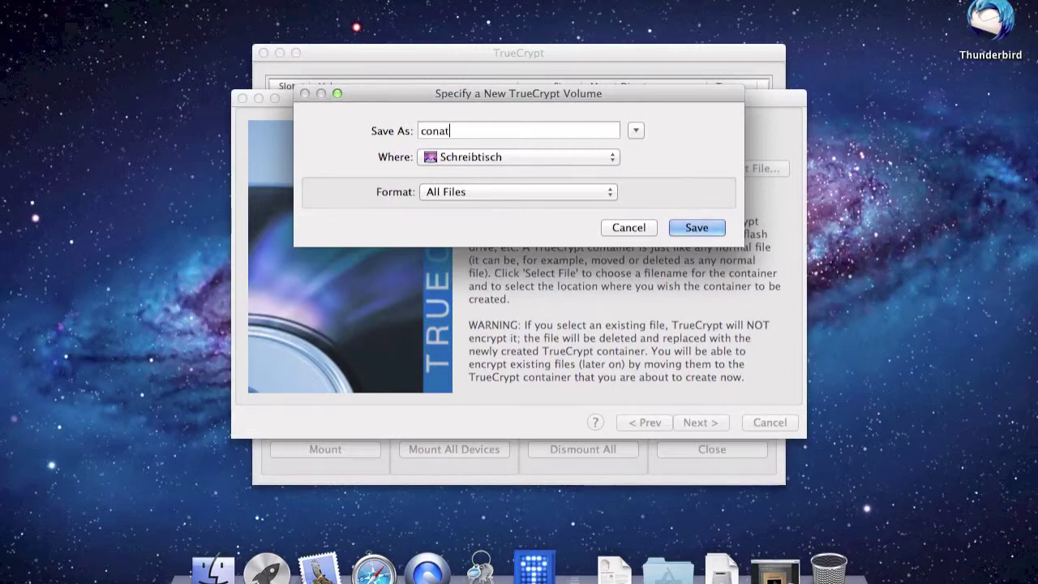
pyautogui.write('iner.')
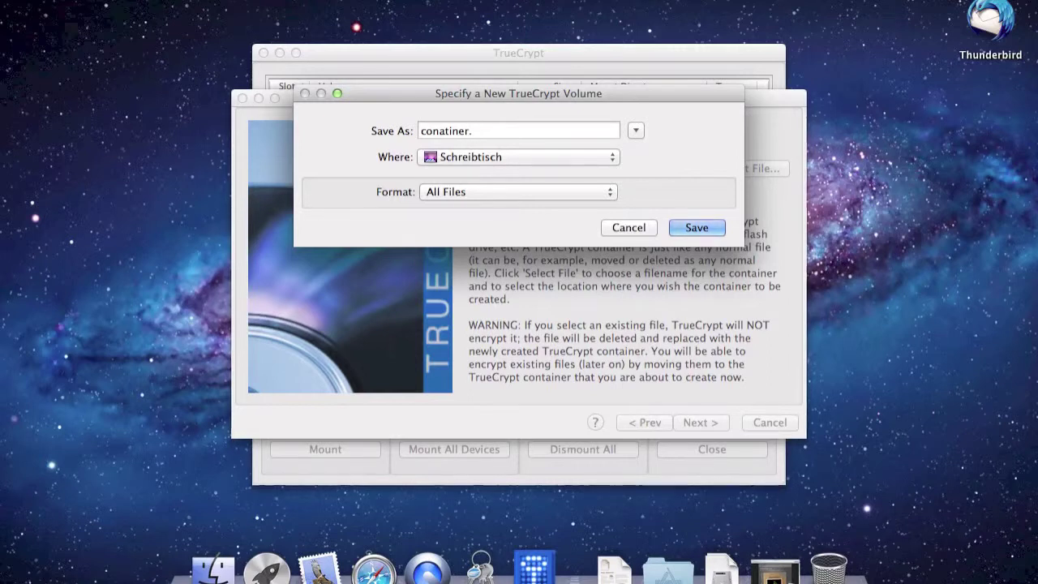
pyautogui.write('mp3')
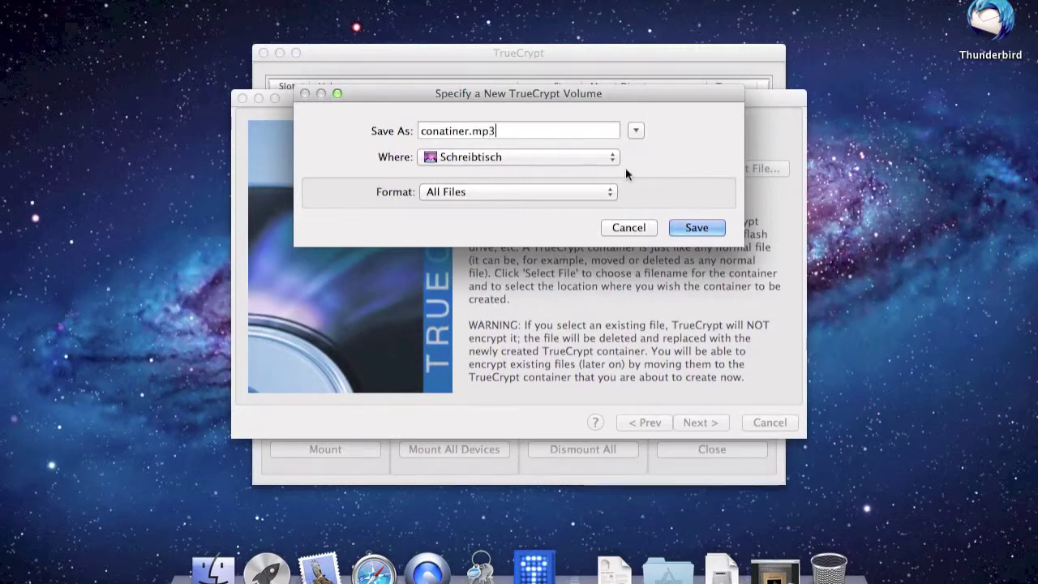
pyautogui.click(696, 228)
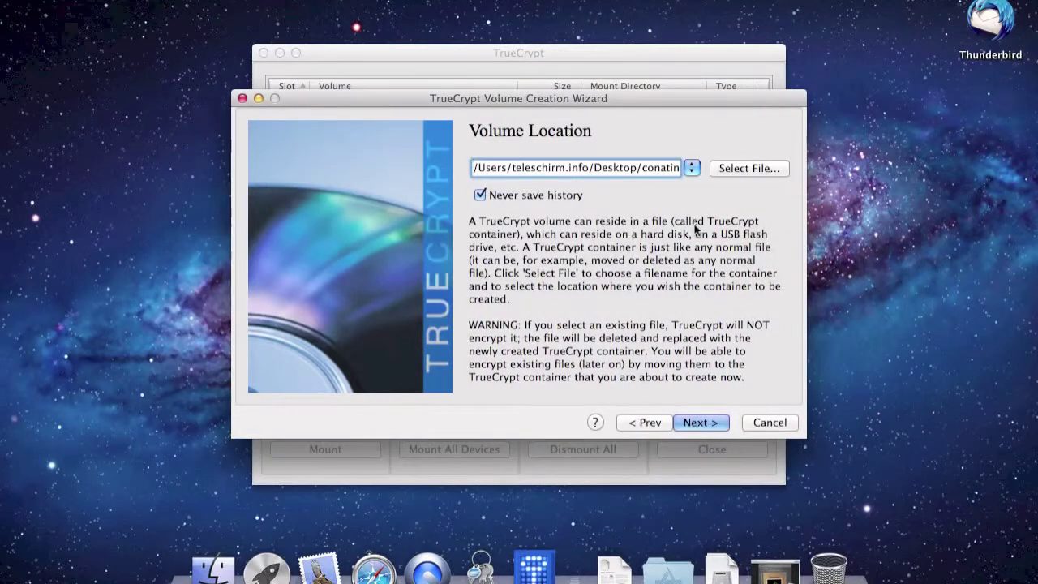
# Advance to Encryption Options and keep AES as the encryption algorithm.
pyautogui.click(700, 422)
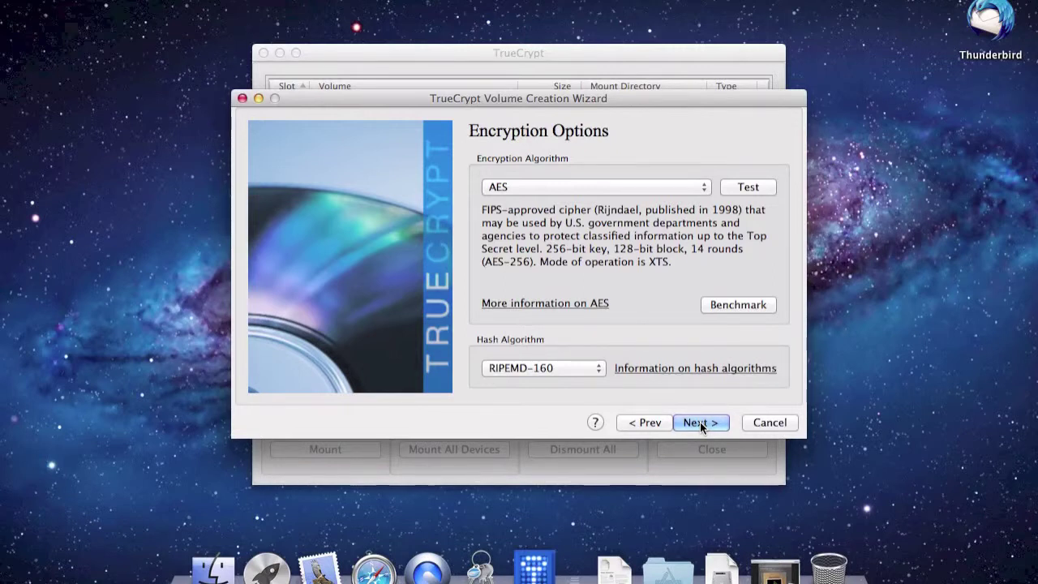
pyautogui.click(620, 185)
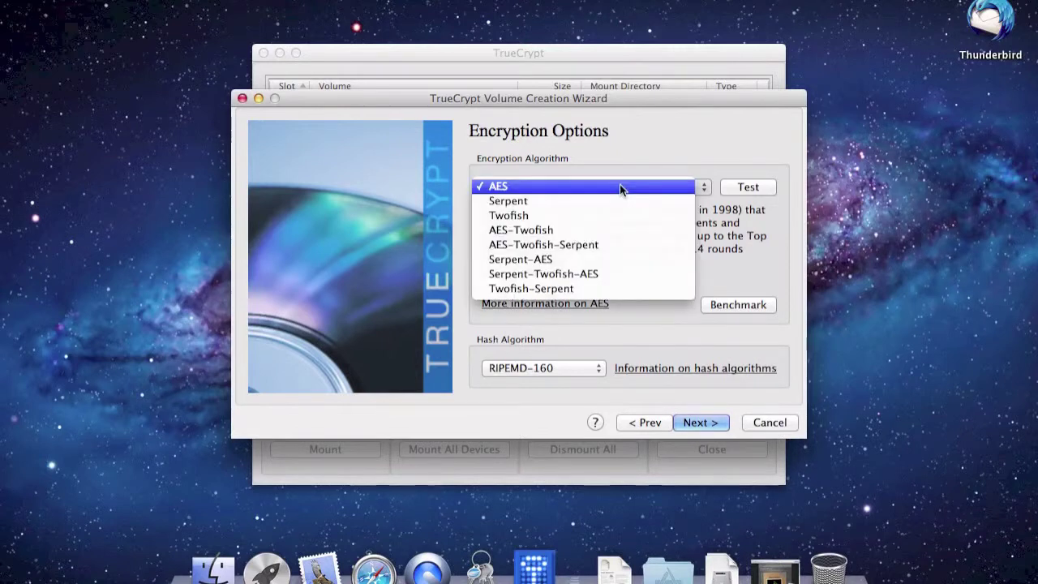
pyautogui.click(620, 186)
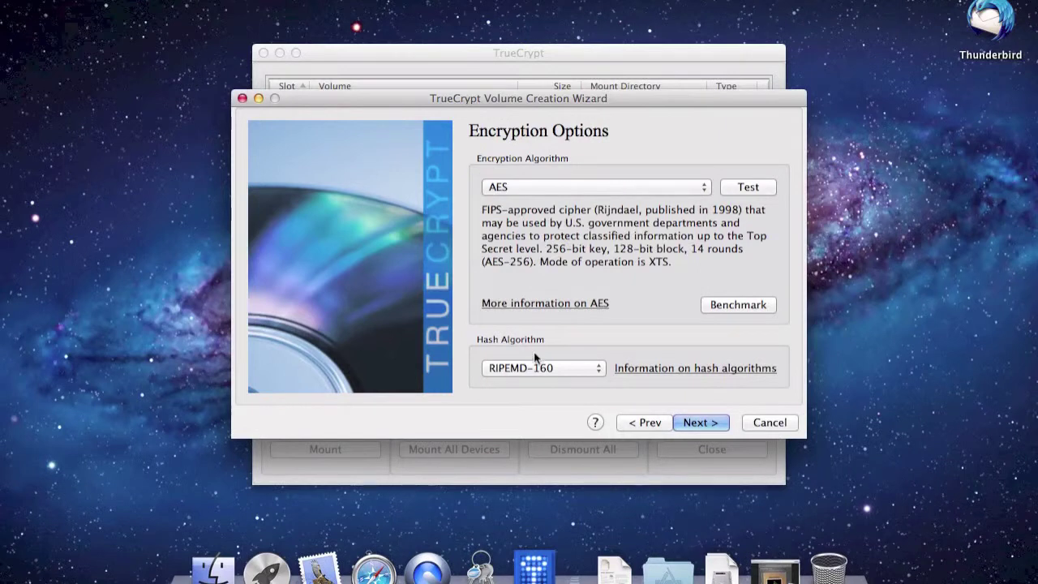
# In Safari, read teleschirm.info's common-algorithms page comparing AES, Serpent and Twofish.
pyautogui.click(375, 569)
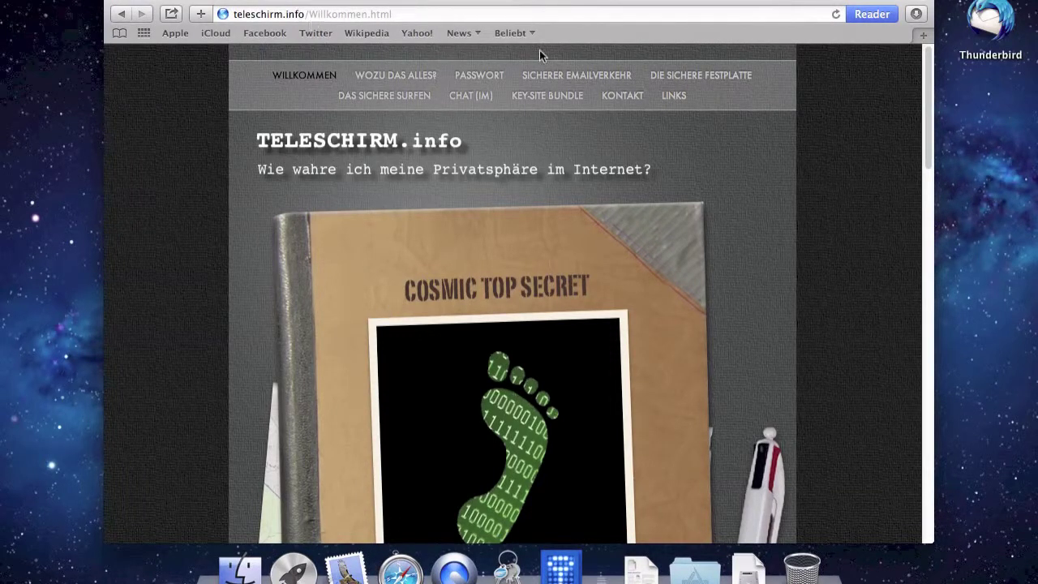
pyautogui.click(685, 77)
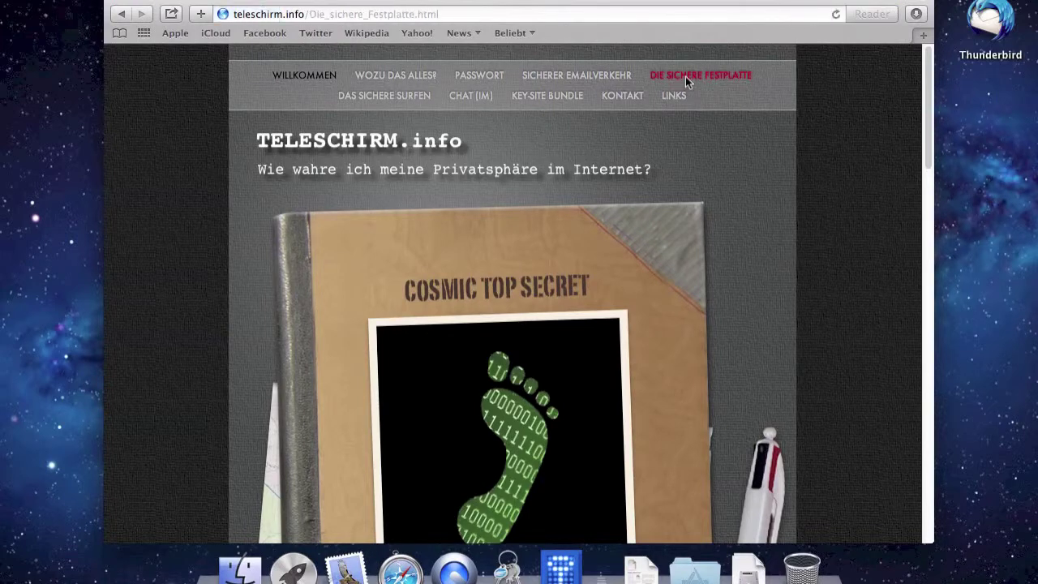
pyautogui.scroll(-5, 697, 261)
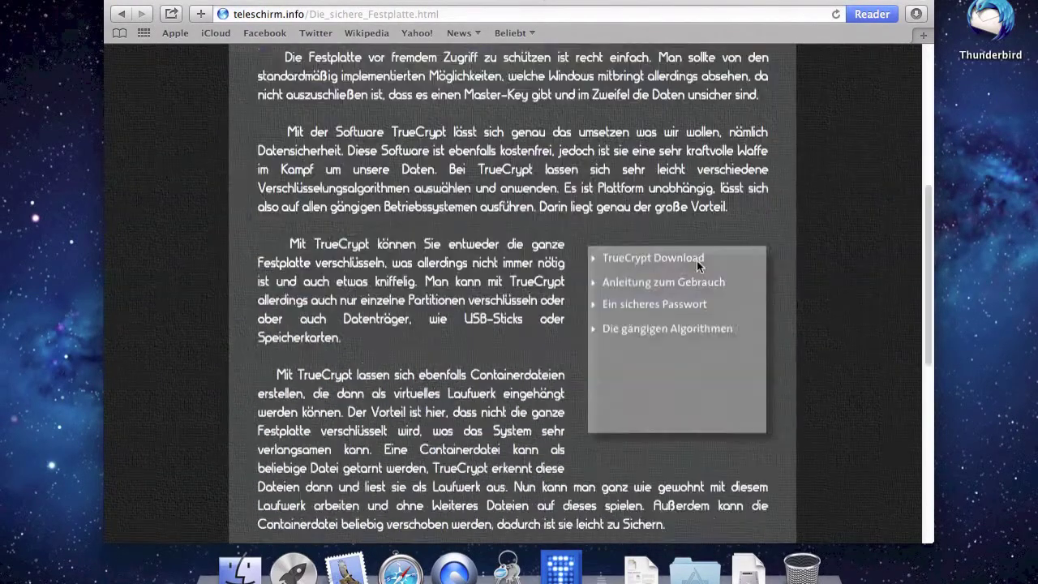
pyautogui.scroll(-5, 697, 260)
pyautogui.scroll(4, 695, 268)
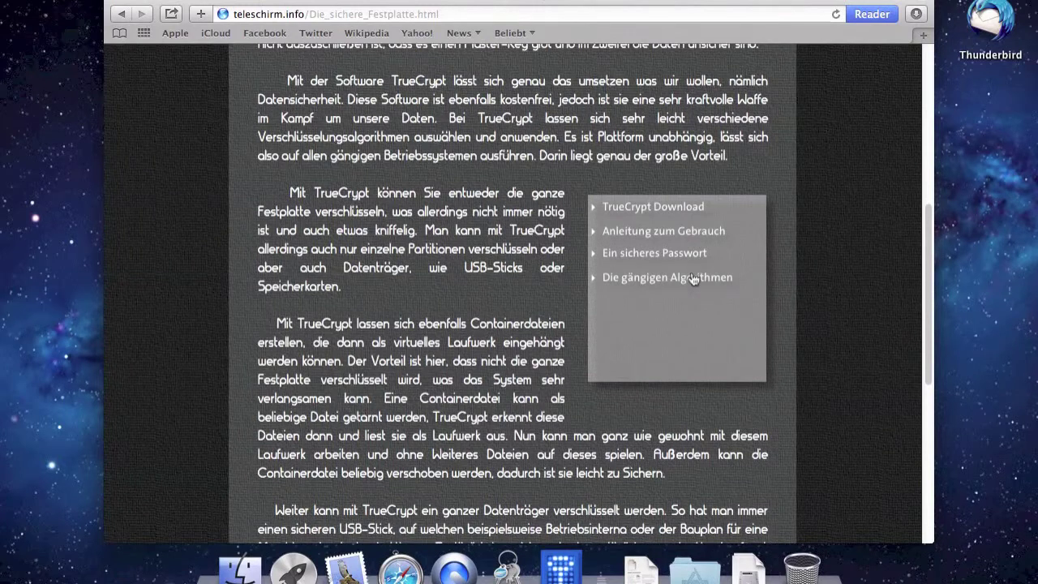
pyautogui.click(690, 279)
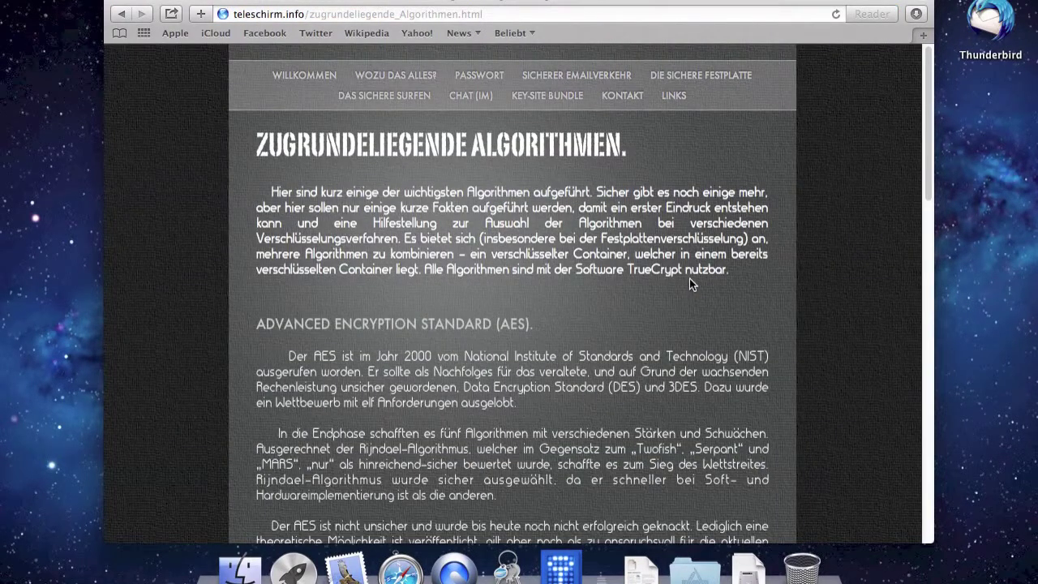
pyautogui.scroll(-5, 689, 284)
pyautogui.scroll(-8, 689, 284)
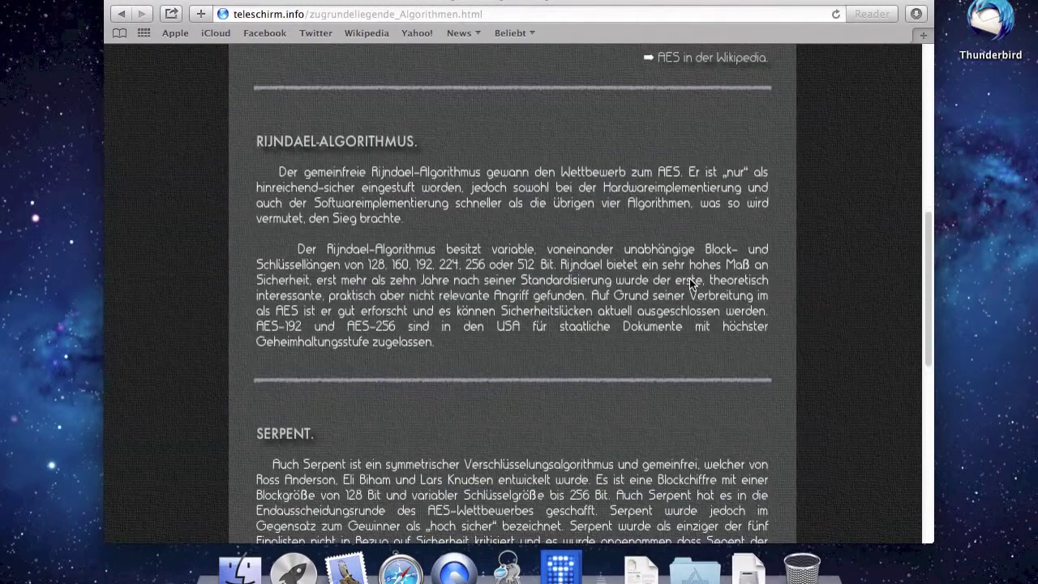
pyautogui.scroll(-8, 690, 284)
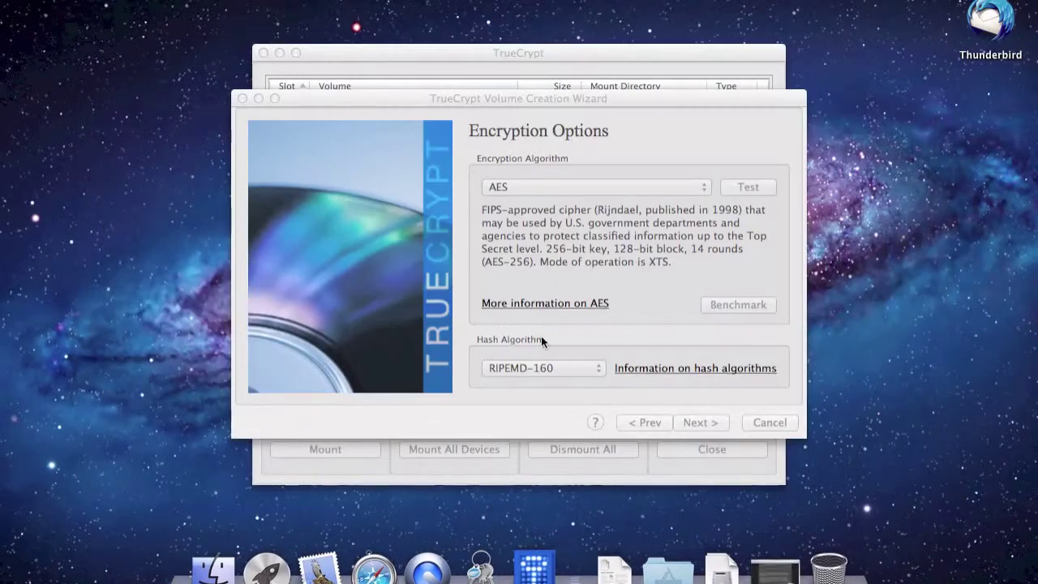
# Set the container size to 20 MB, advance to Volume Password, then bring Safari forward.
pyautogui.click(681, 315)
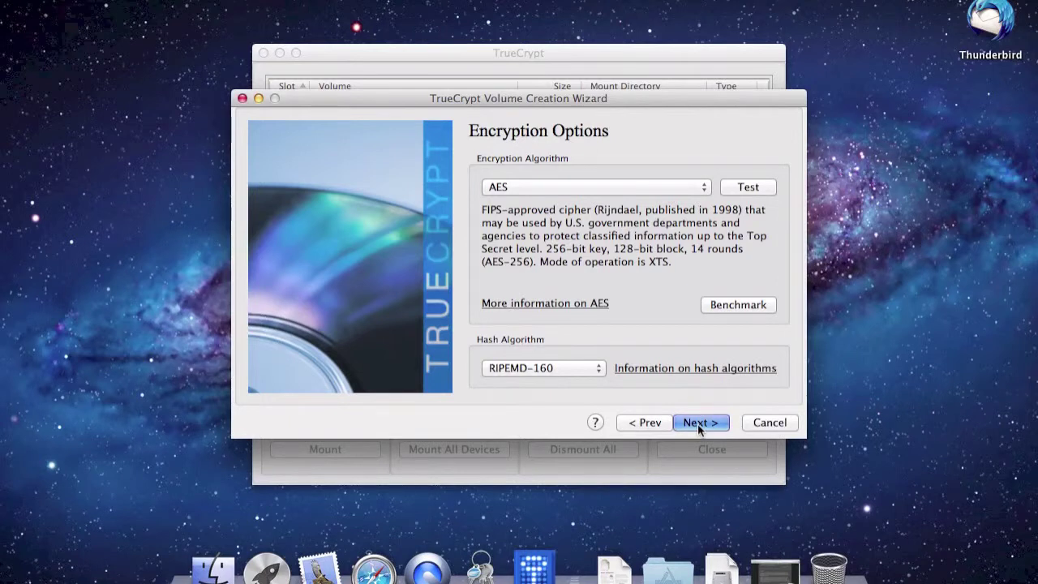
pyautogui.click(698, 424)
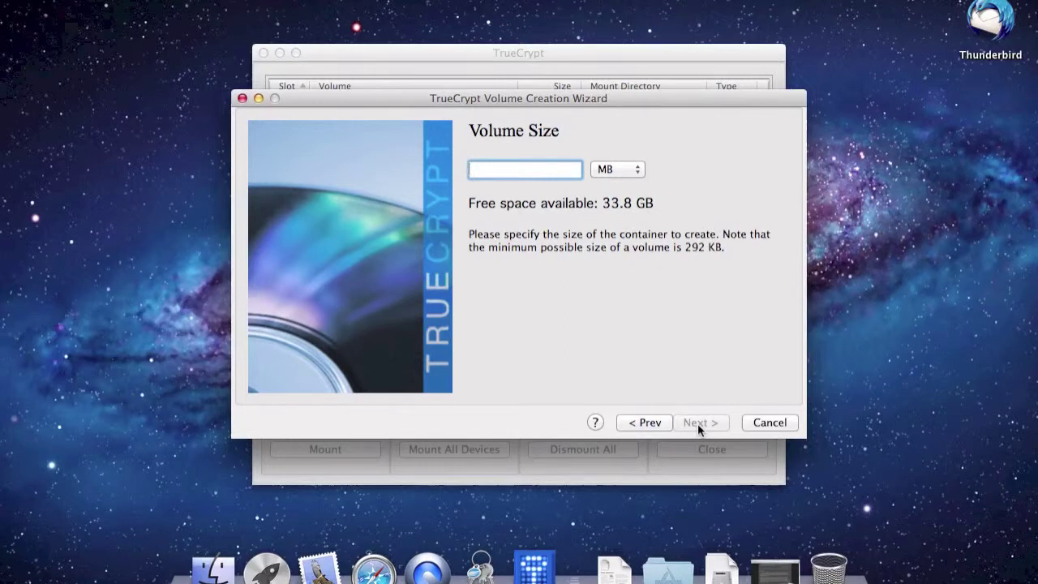
pyautogui.write('20')
pyautogui.click(614, 174)
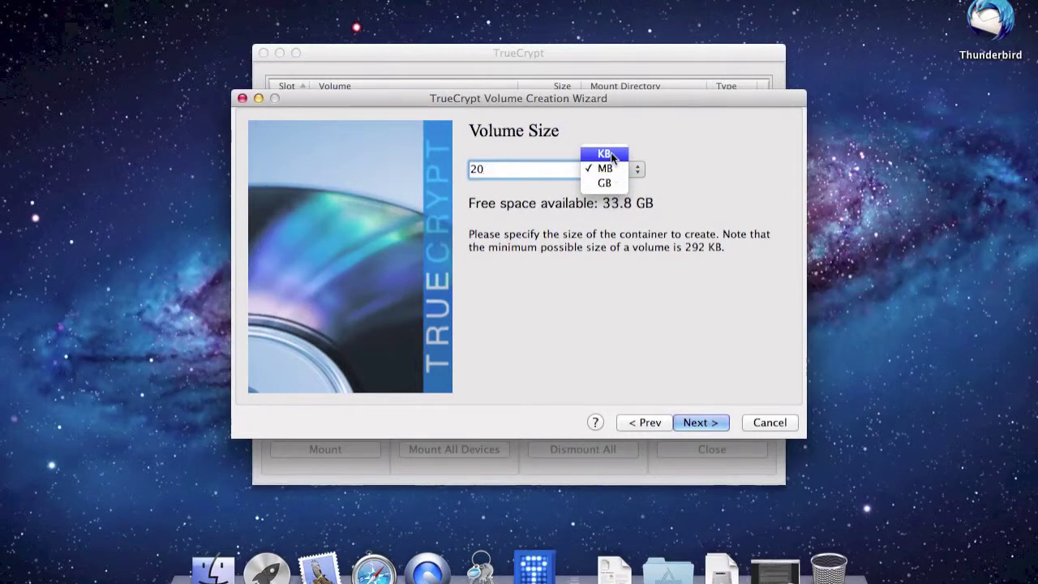
pyautogui.click(685, 231)
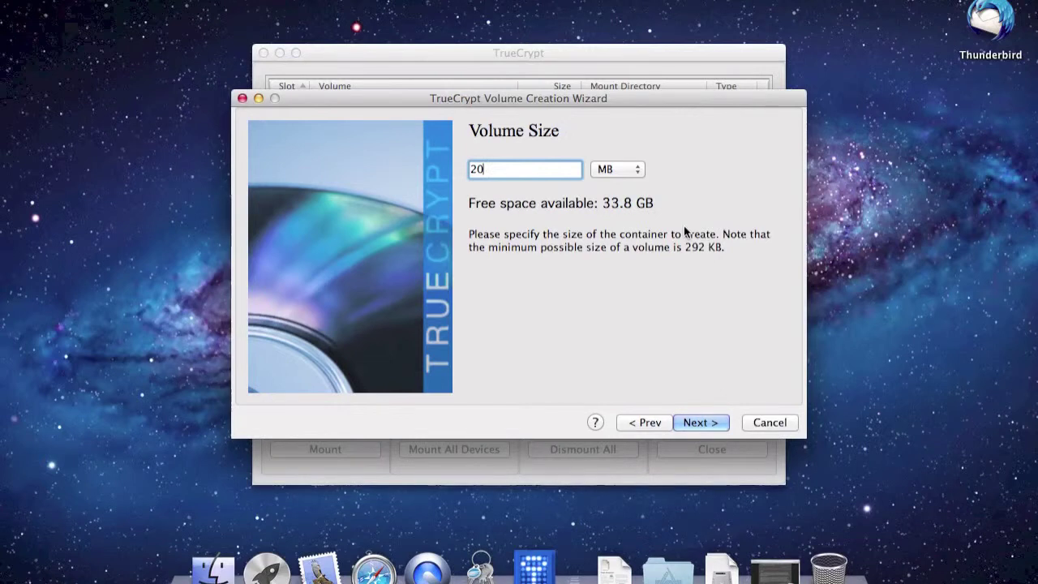
pyautogui.click(699, 422)
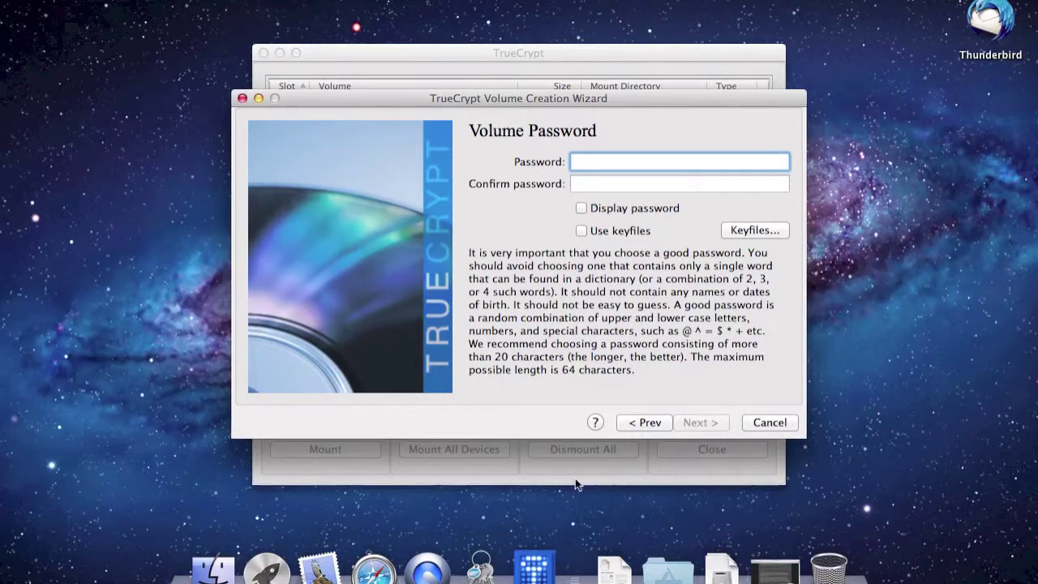
pyautogui.click(374, 568)
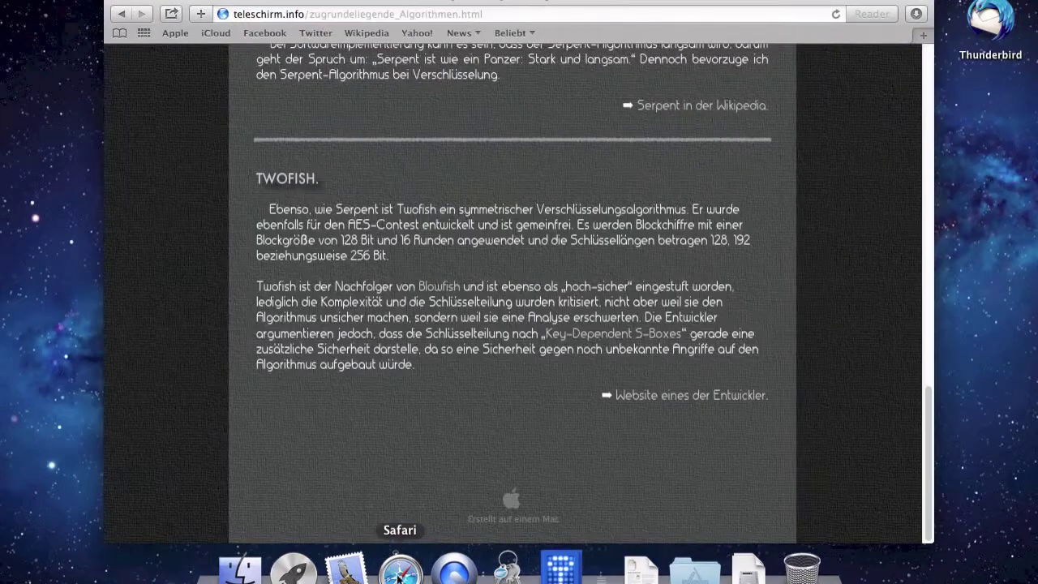
# Read through the site's PASSWORT article on choosing strong passwords.
pyautogui.scroll(15, 544, 408)
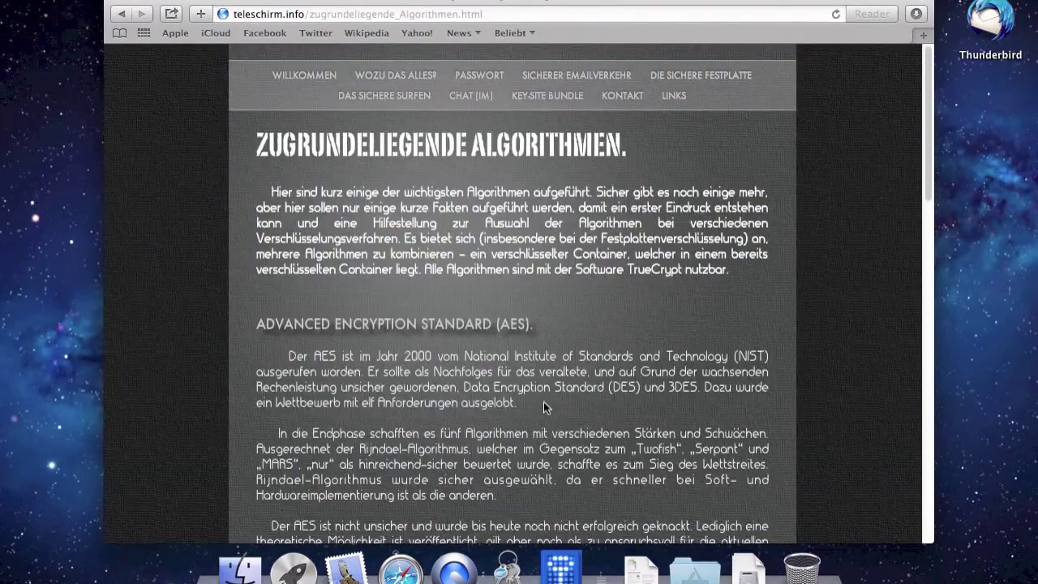
pyautogui.click(480, 76)
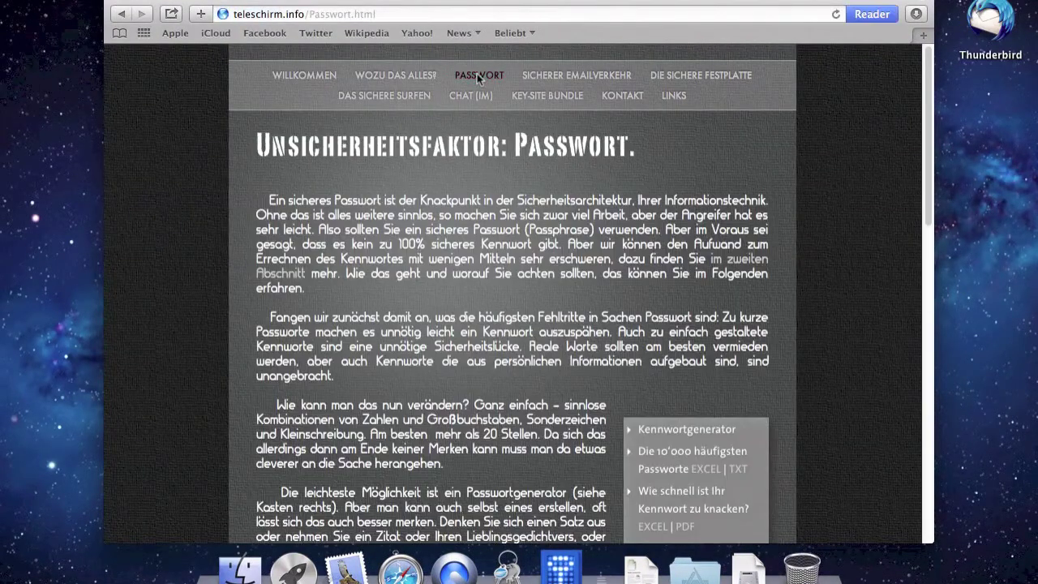
pyautogui.scroll(-20, 475, 312)
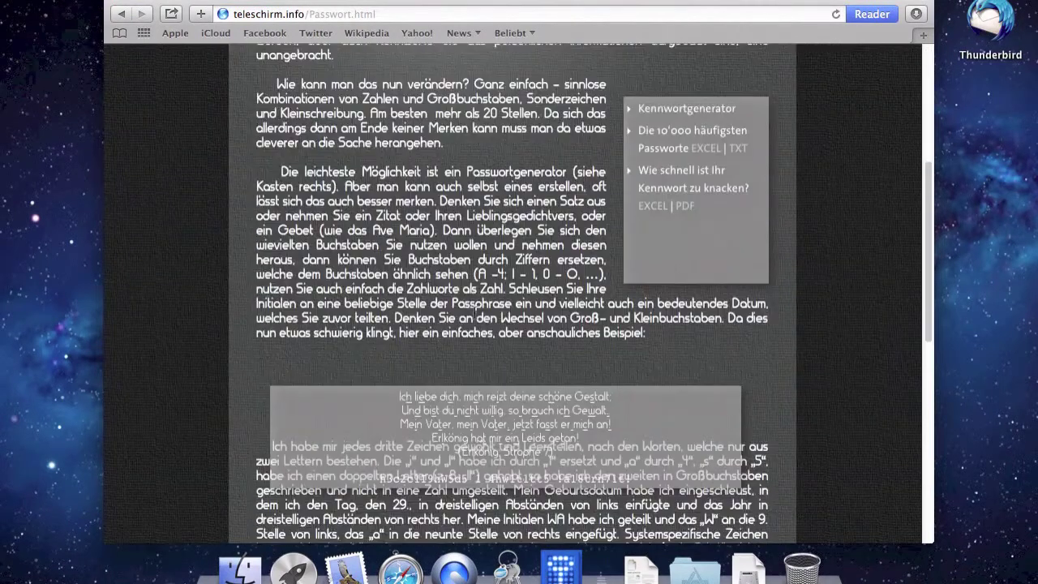
pyautogui.scroll(-2, 476, 318)
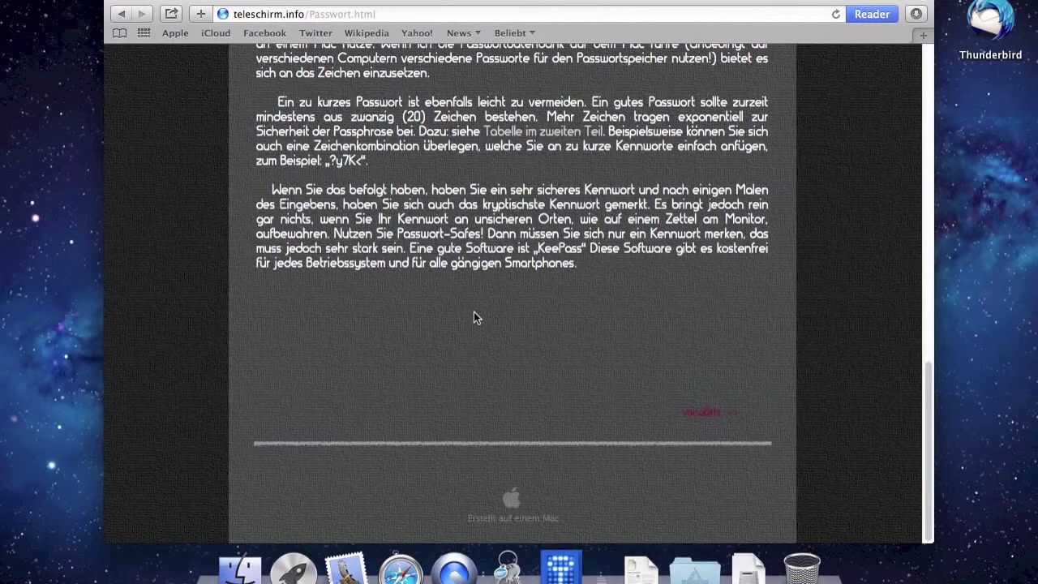
pyautogui.scroll(20, 474, 318)
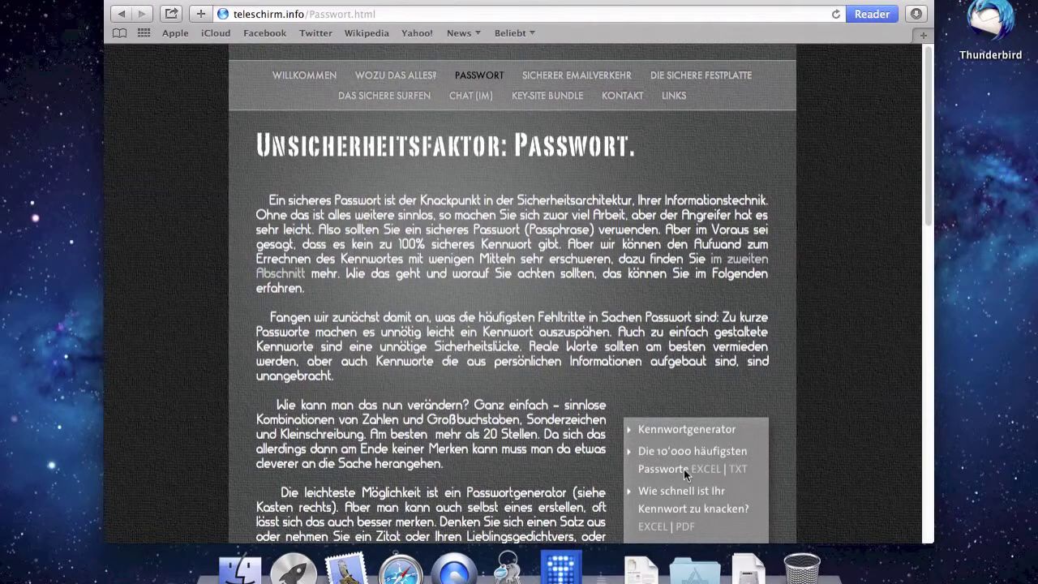
pyautogui.scroll(-2, 661, 469)
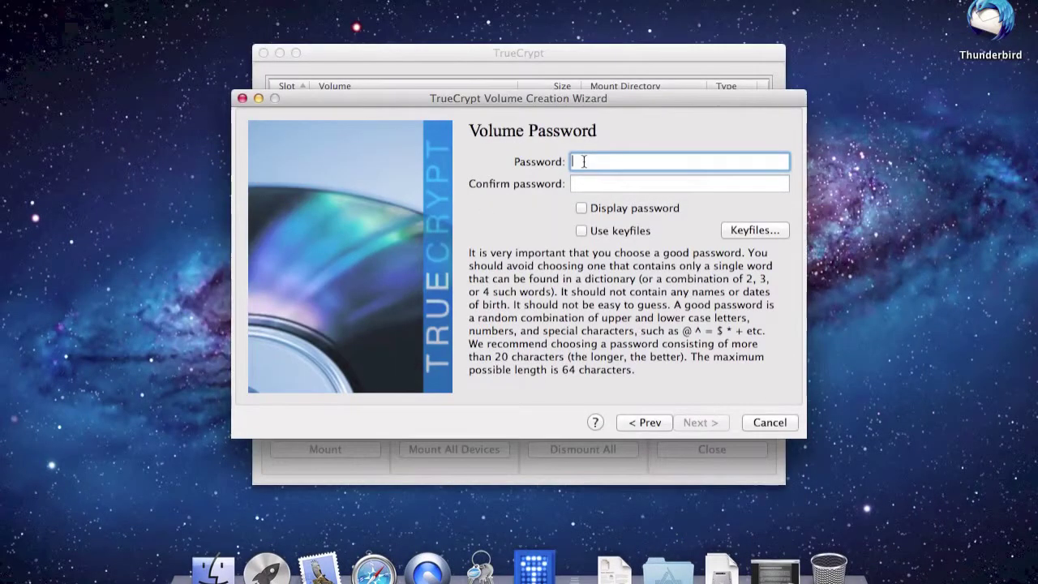
# Enter and confirm a three-character volume password, accepting the short-password warning.
pyautogui.write('123')
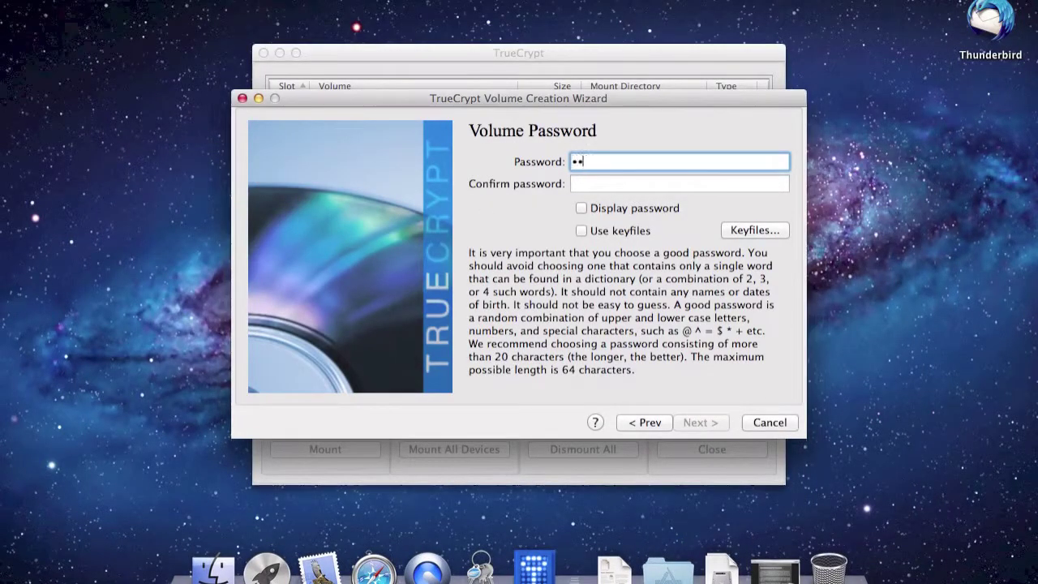
pyautogui.press('Tab')
pyautogui.write('123')
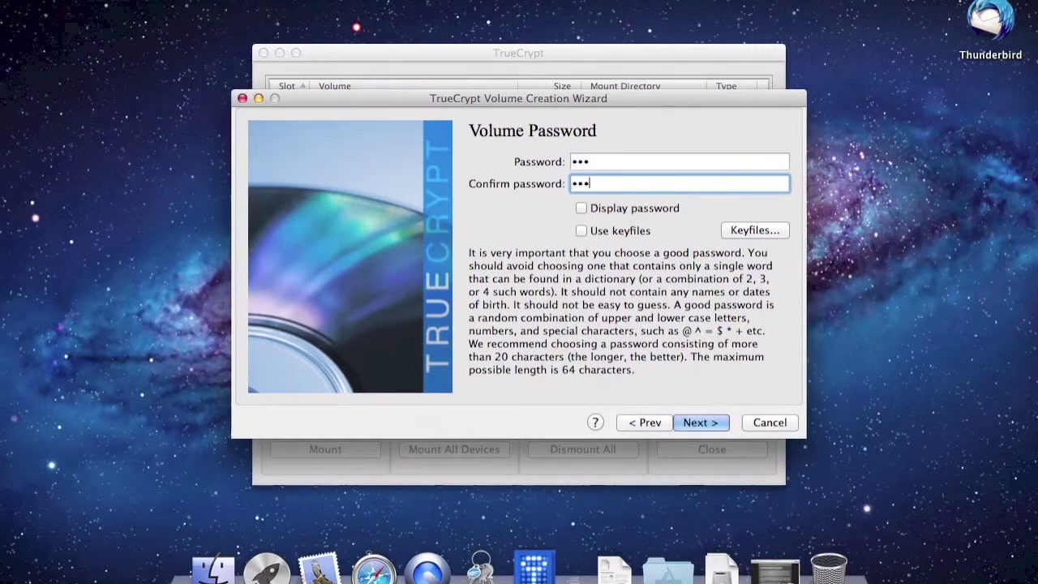
pyautogui.click(699, 423)
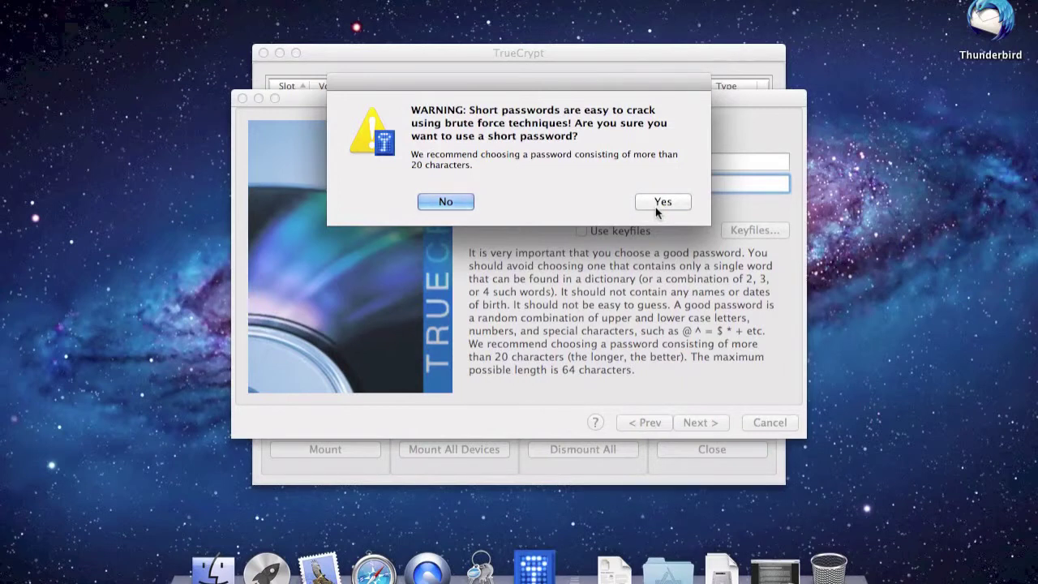
pyautogui.click(658, 205)
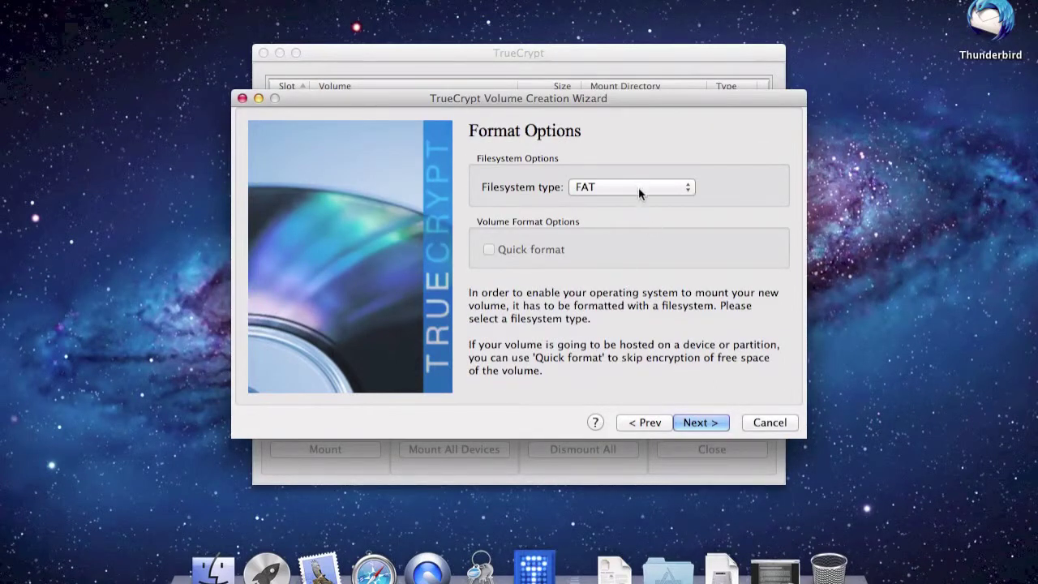
# Keep FAT as the filesystem type and continue to the Volume Format step.
pyautogui.click(638, 187)
pyautogui.click(638, 187)
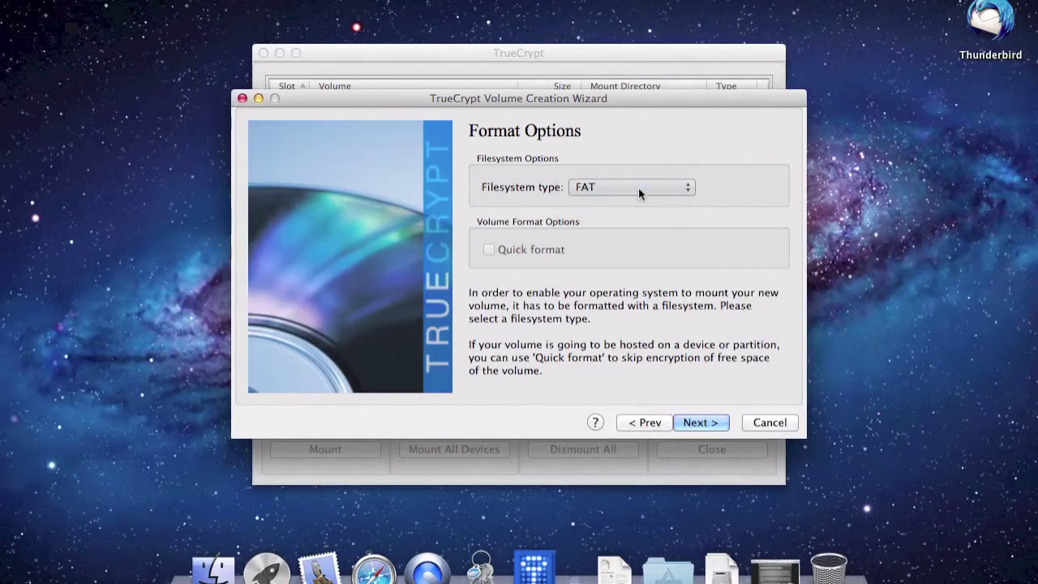
pyautogui.click(704, 423)
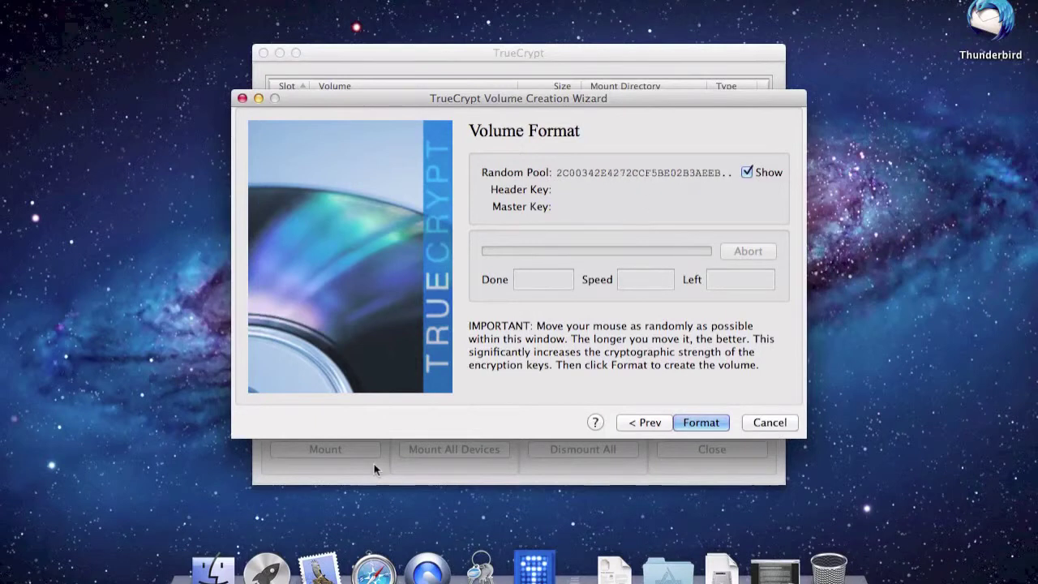
# Format the encrypted volume, dismiss the success message, and exit the creation wizard.
pyautogui.click(707, 421)
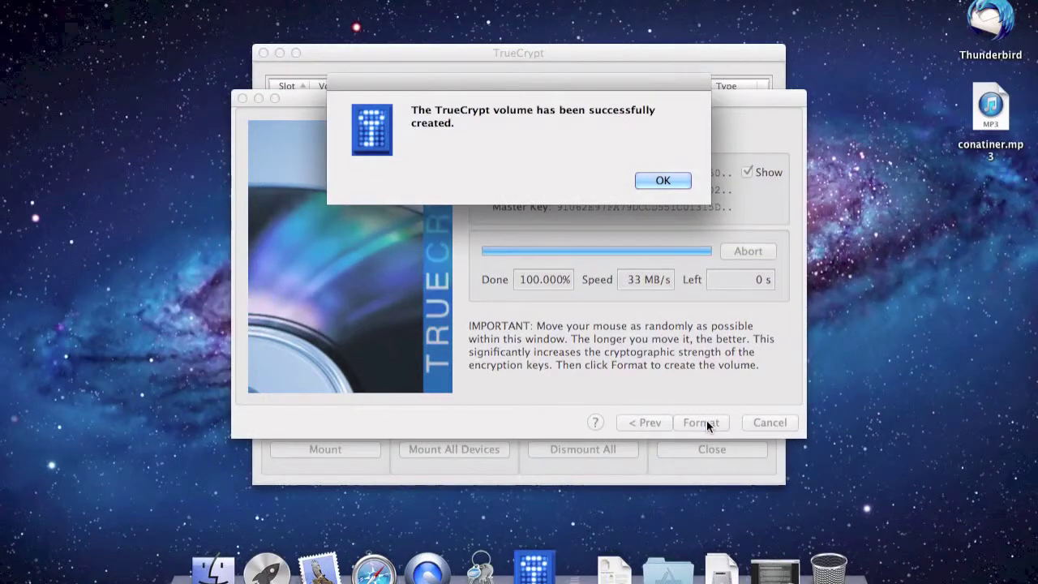
pyautogui.click(983, 147)
pyautogui.click(660, 144)
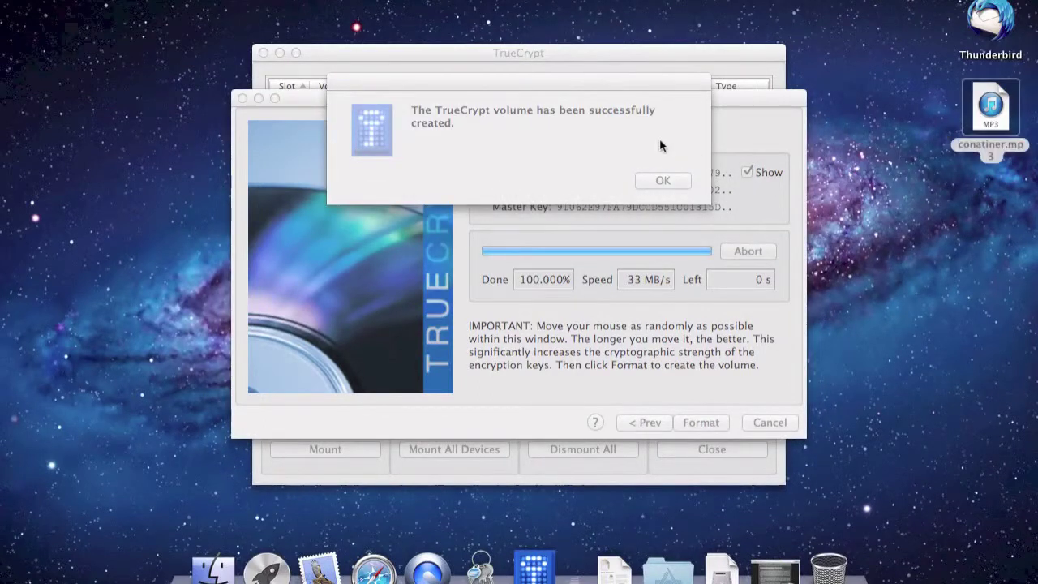
pyautogui.click(663, 182)
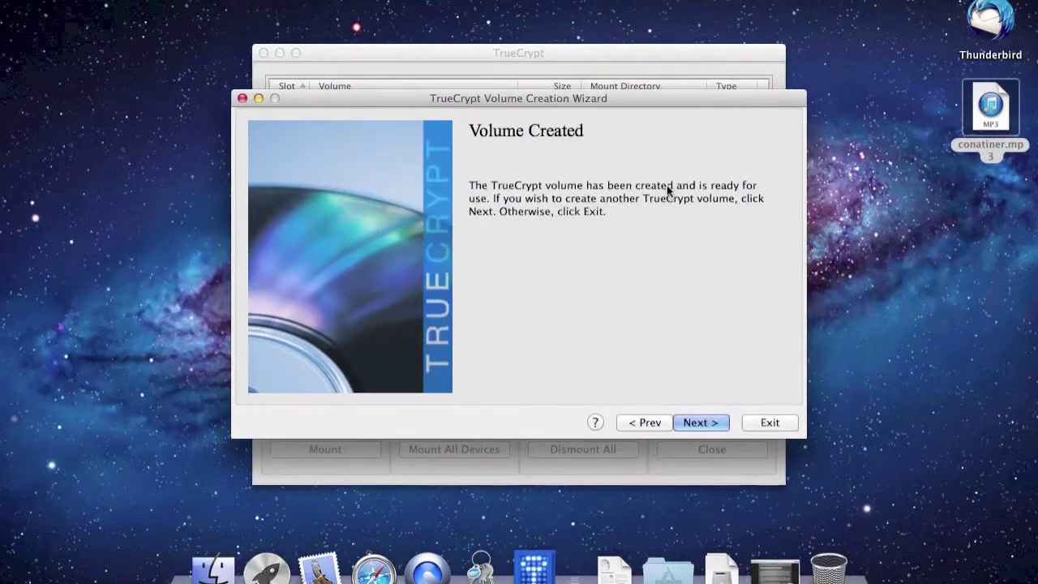
pyautogui.click(764, 421)
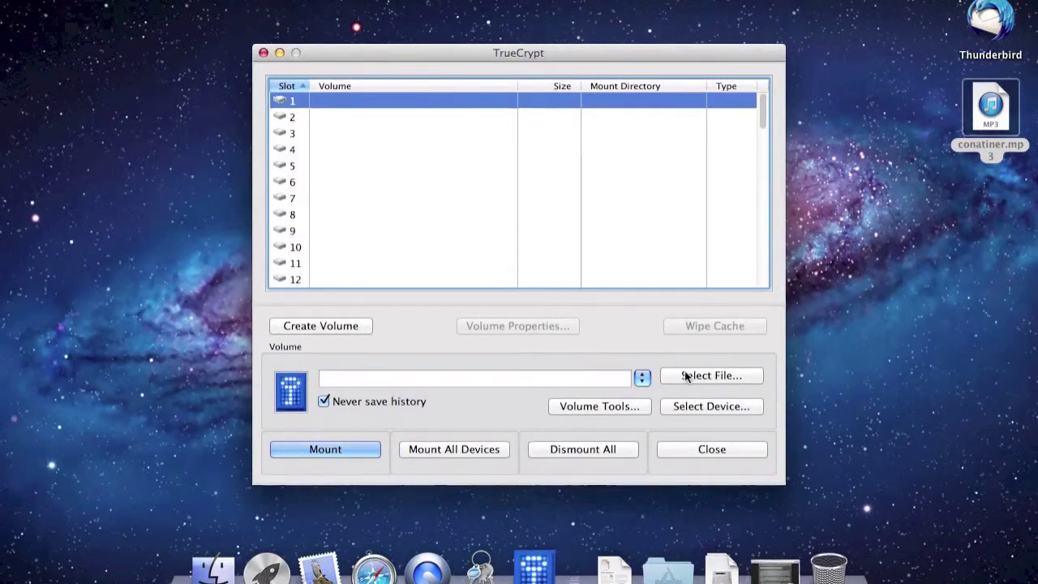
# Select conatiner.mp3 from the desktop and mount it in slot 1 with its password.
pyautogui.click(711, 375)
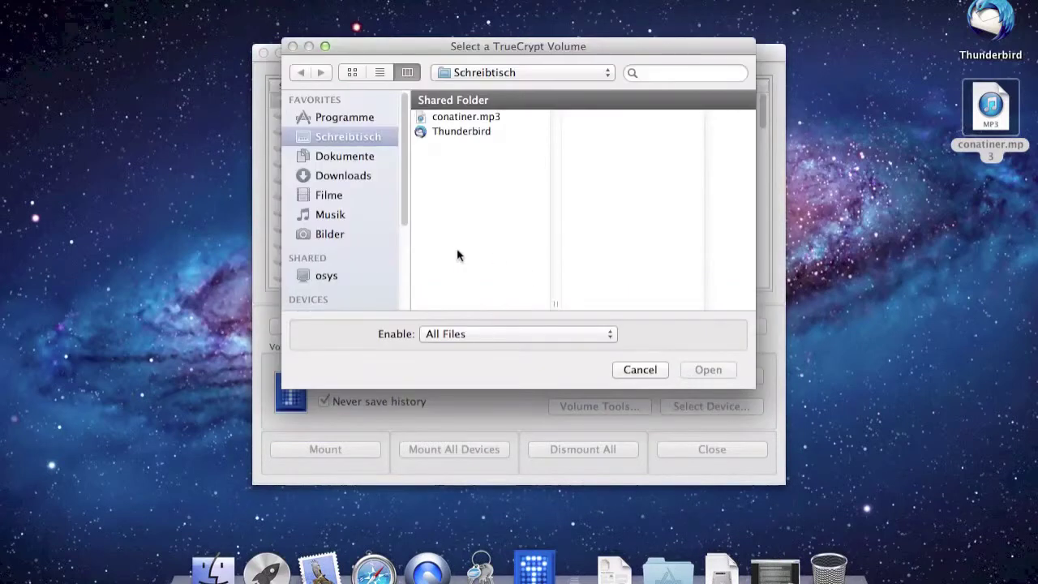
pyautogui.click(439, 121)
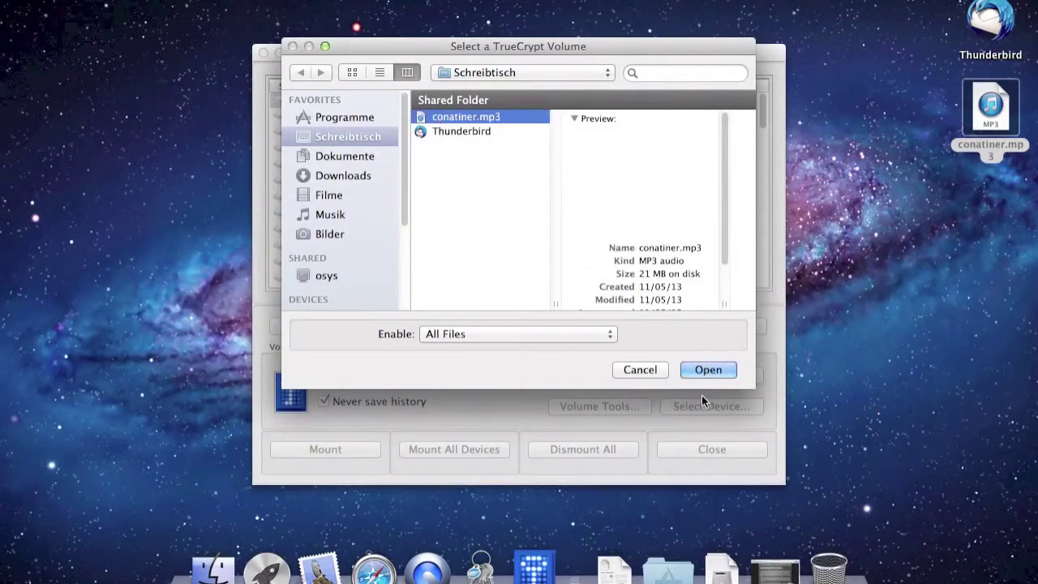
pyautogui.click(707, 370)
pyautogui.click(706, 375)
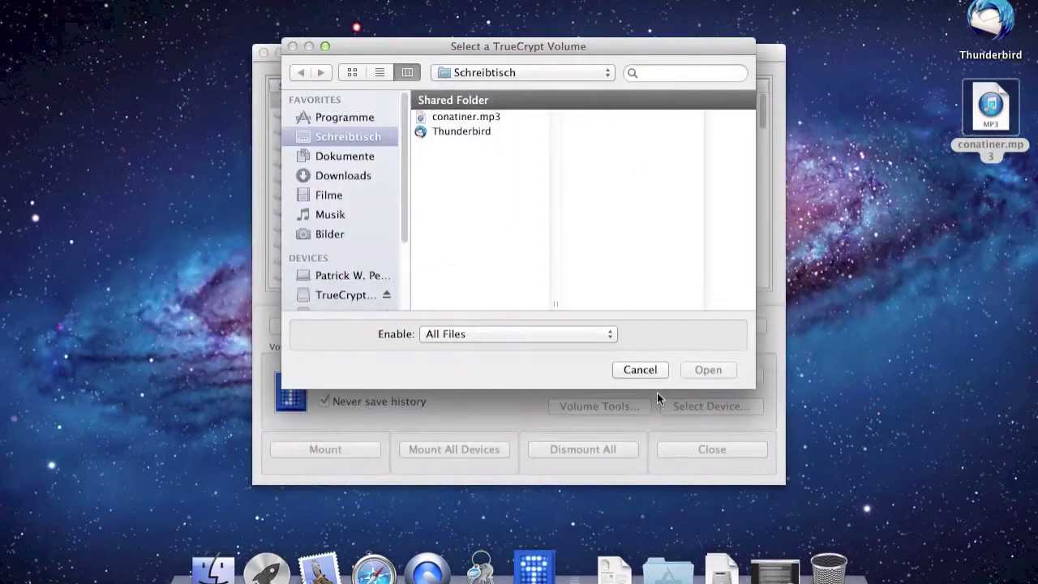
pyautogui.click(640, 370)
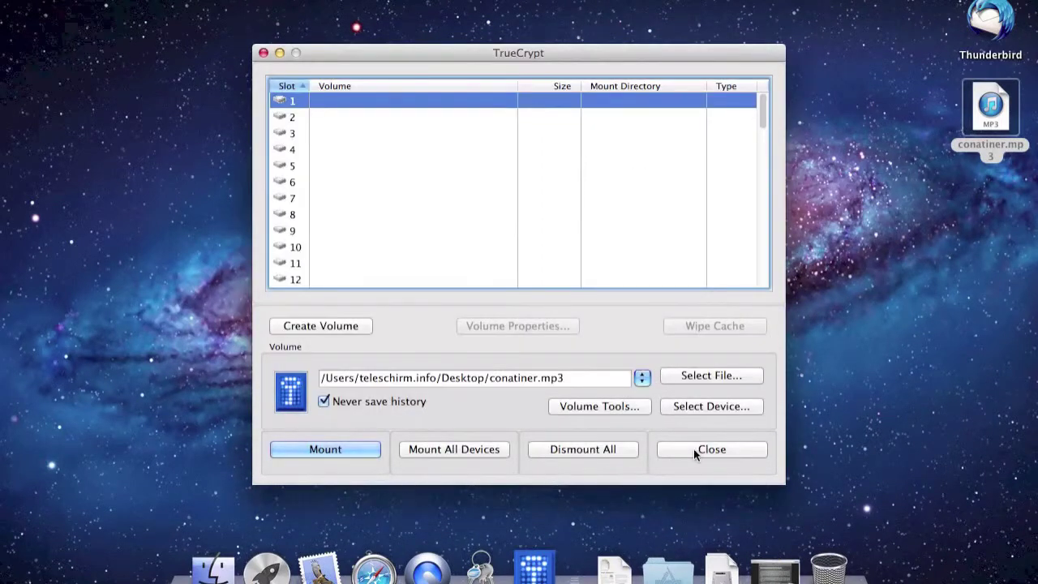
pyautogui.click(355, 451)
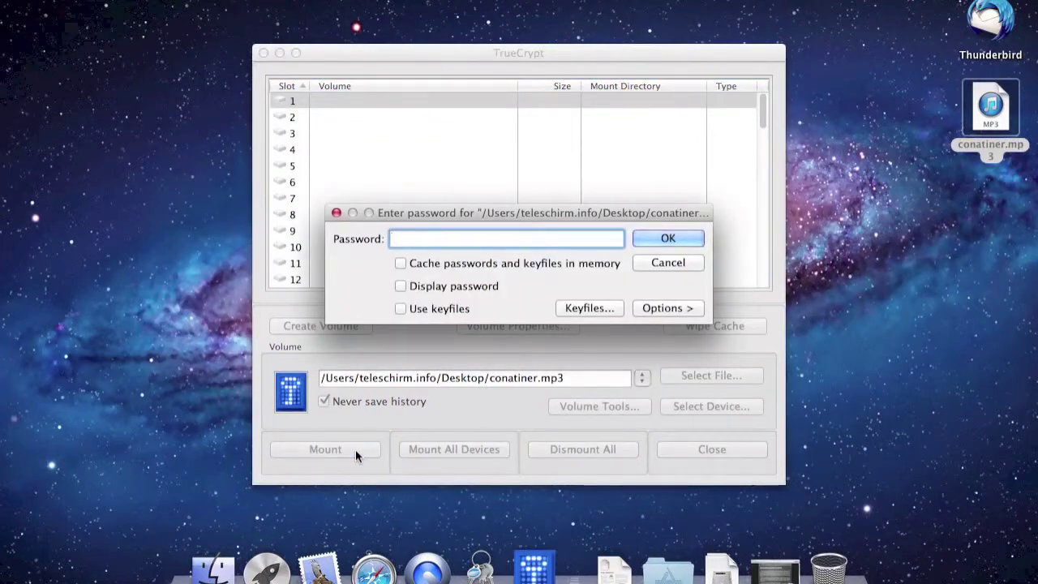
pyautogui.write('***')
pyautogui.press('Return')
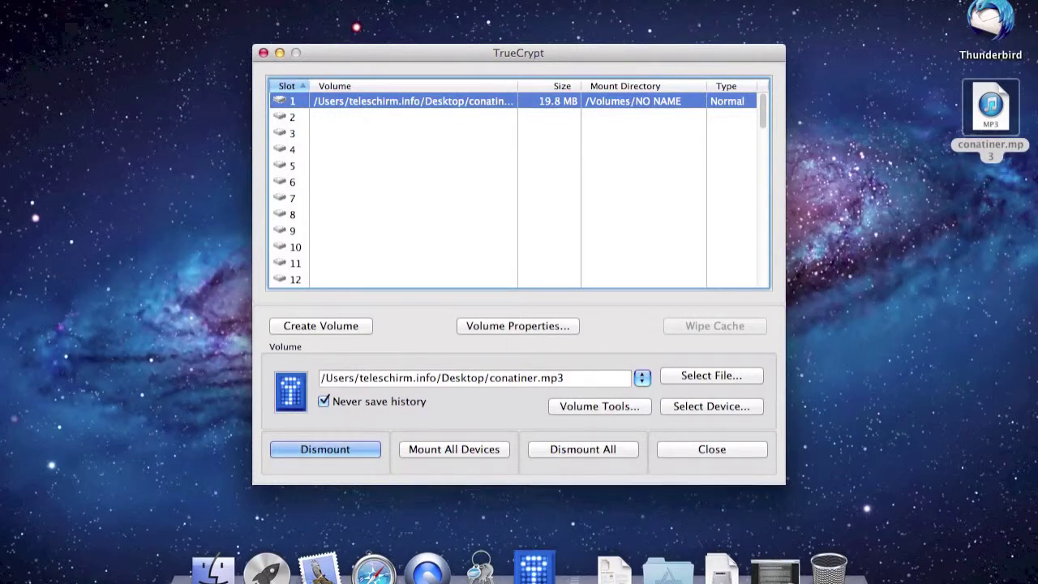
# Open the mounted NO NAME volume in Finder and reposition the conatiner.mp3 desktop icon.
pyautogui.click(231, 572)
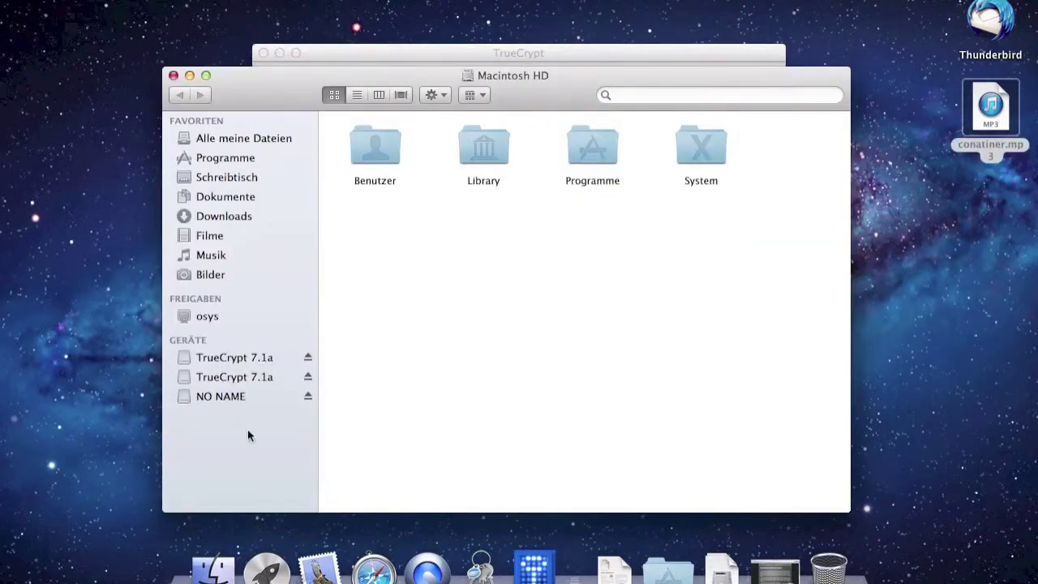
pyautogui.click(236, 397)
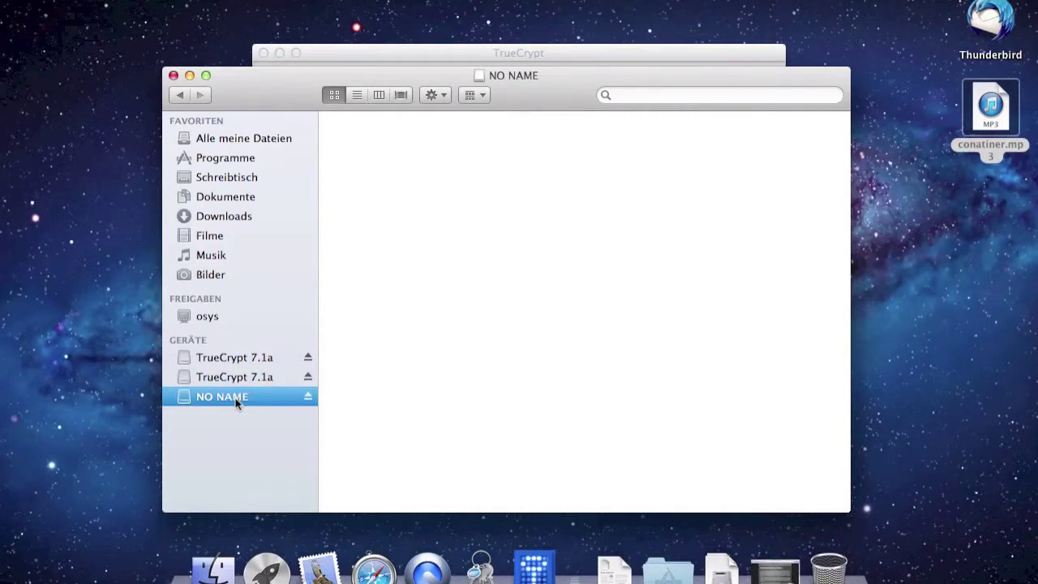
pyautogui.moveTo(1002, 113); pyautogui.dragTo(963, 162)
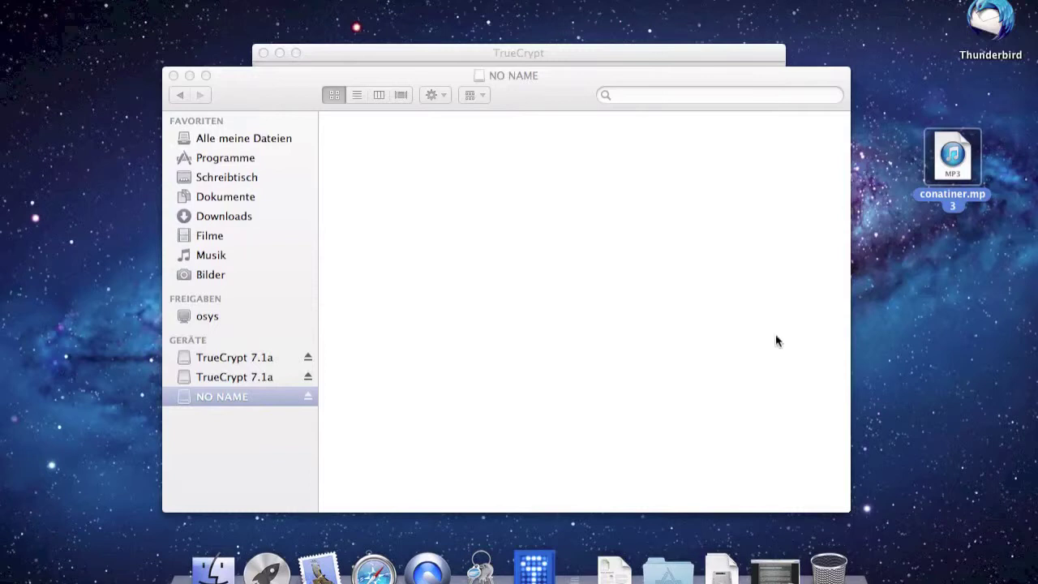
# Copy the Über Stapel document from the Dokumente stack into the NO NAME volume.
pyautogui.click(614, 570)
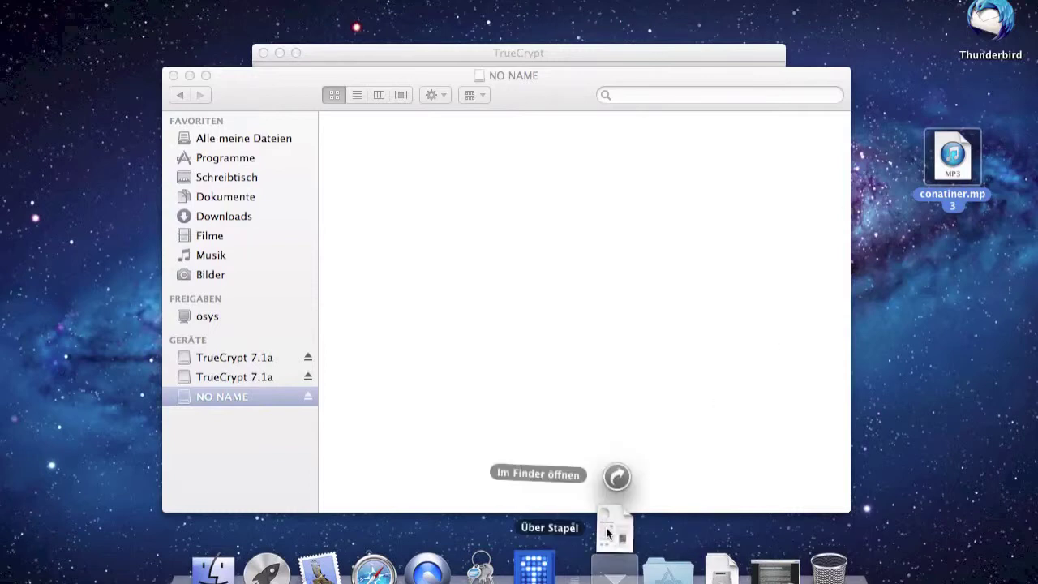
pyautogui.moveTo(604, 528); pyautogui.dragTo(455, 382)
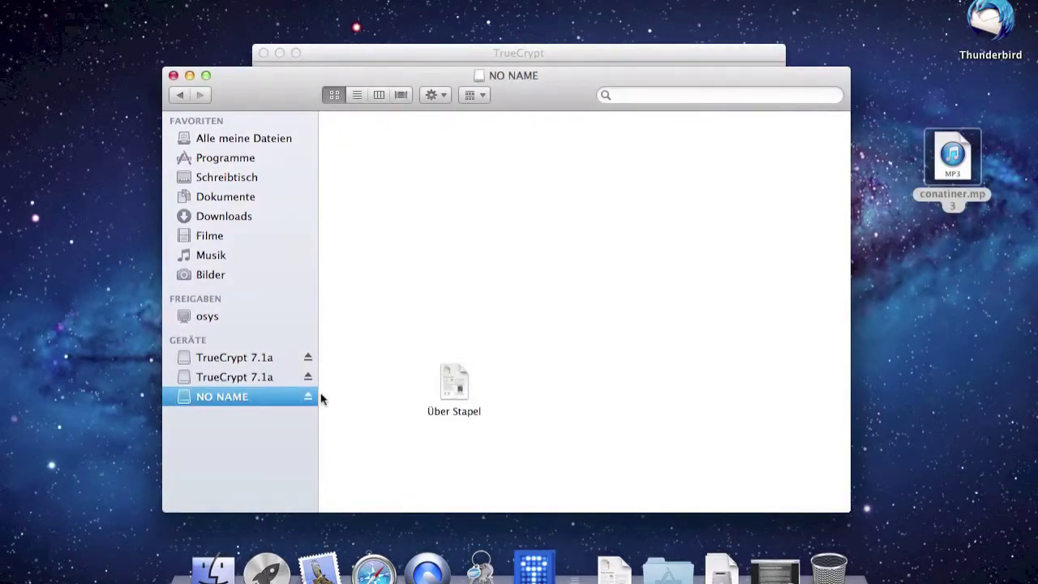
pyautogui.click(528, 570)
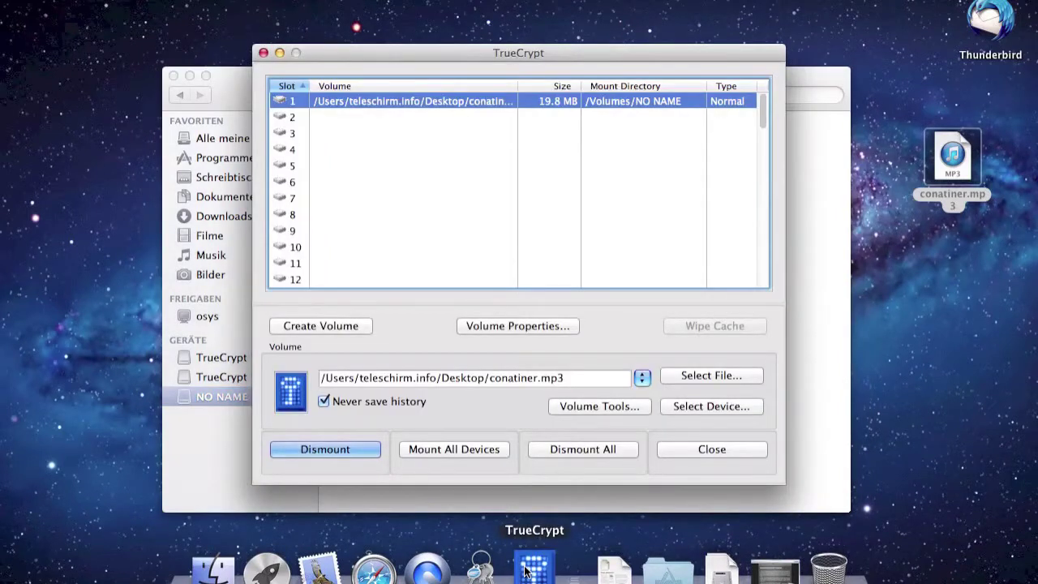
# Dismount the NO NAME container in TrueCrypt so slot 1 is empty, then check Finder.
pyautogui.click(338, 453)
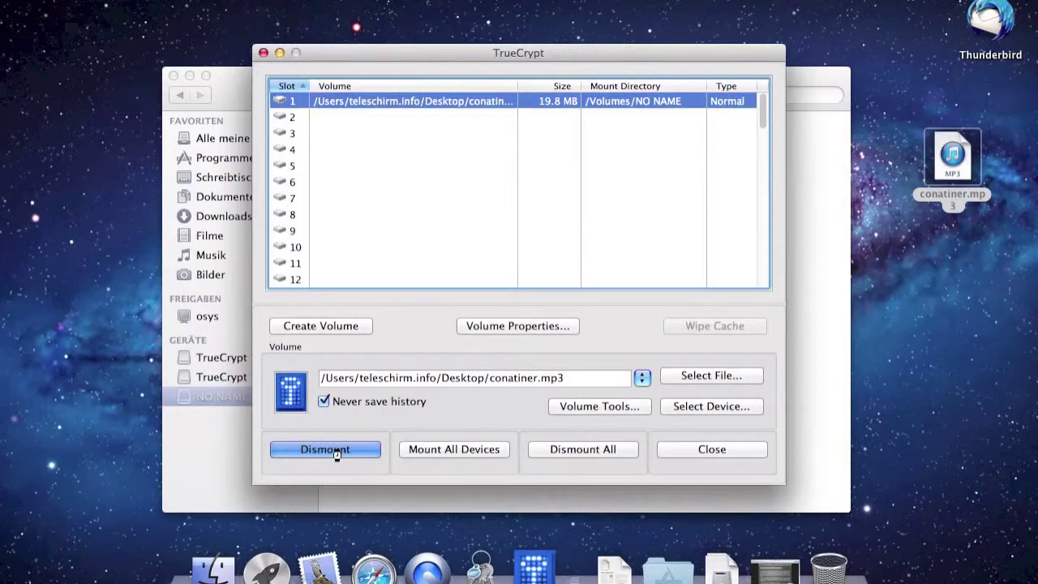
pyautogui.click(337, 451)
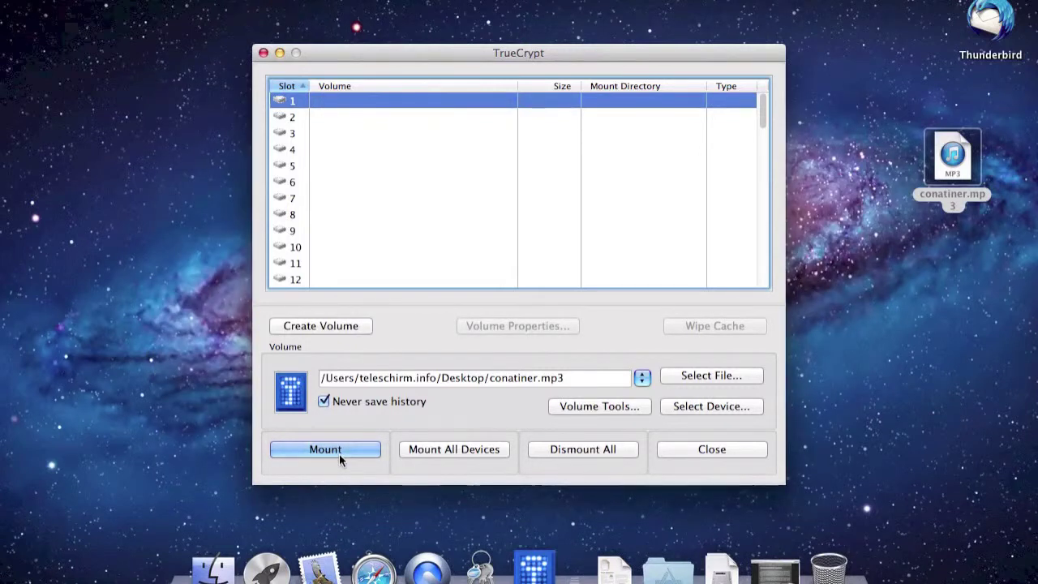
pyautogui.click(215, 572)
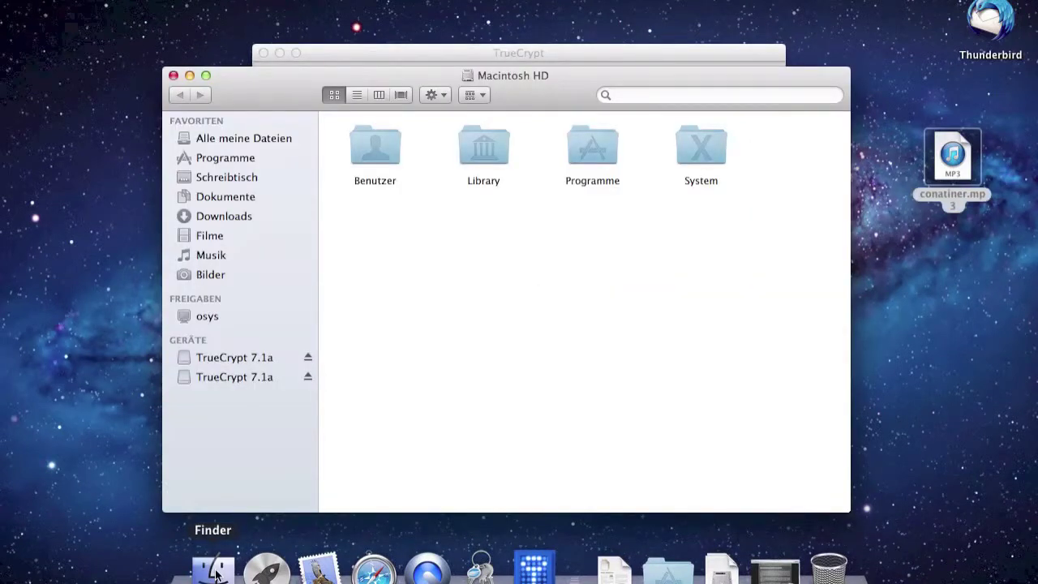
# Close the Finder window and remount the container in TrueCrypt with its password.
pyautogui.click(173, 76)
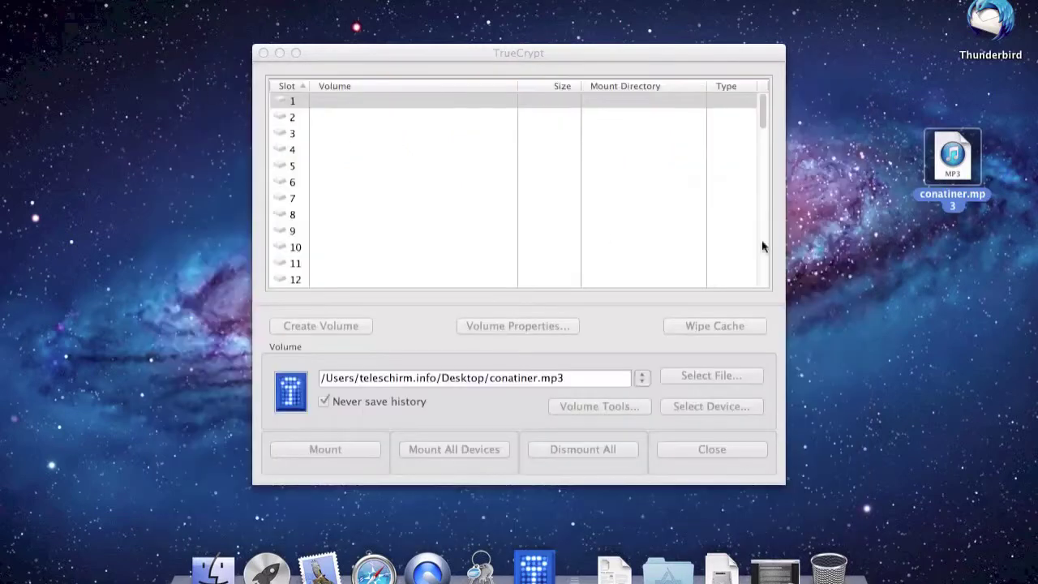
pyautogui.click(667, 179)
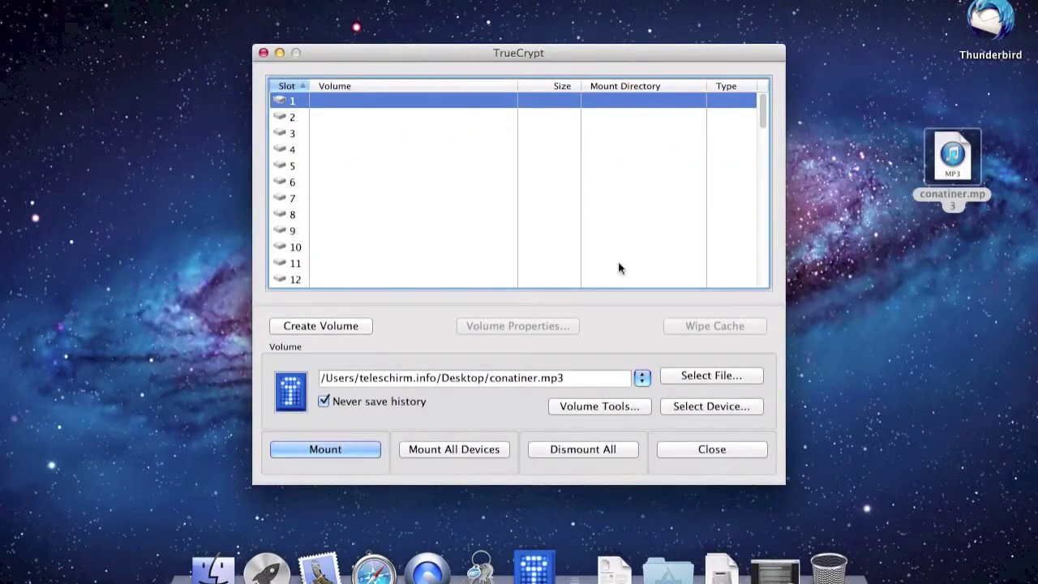
pyautogui.click(355, 448)
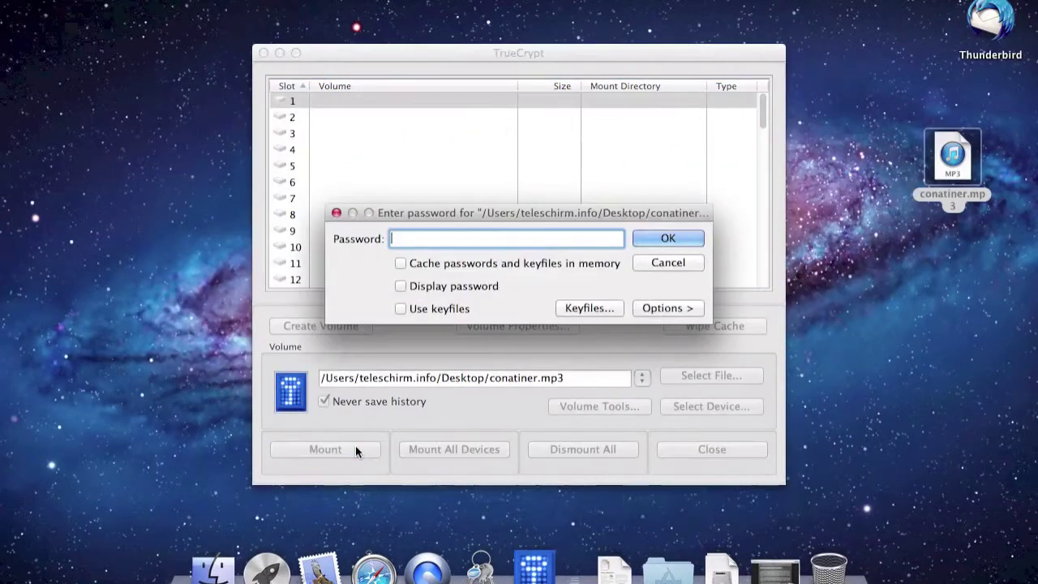
pyautogui.write('•••')
pyautogui.press('Return')
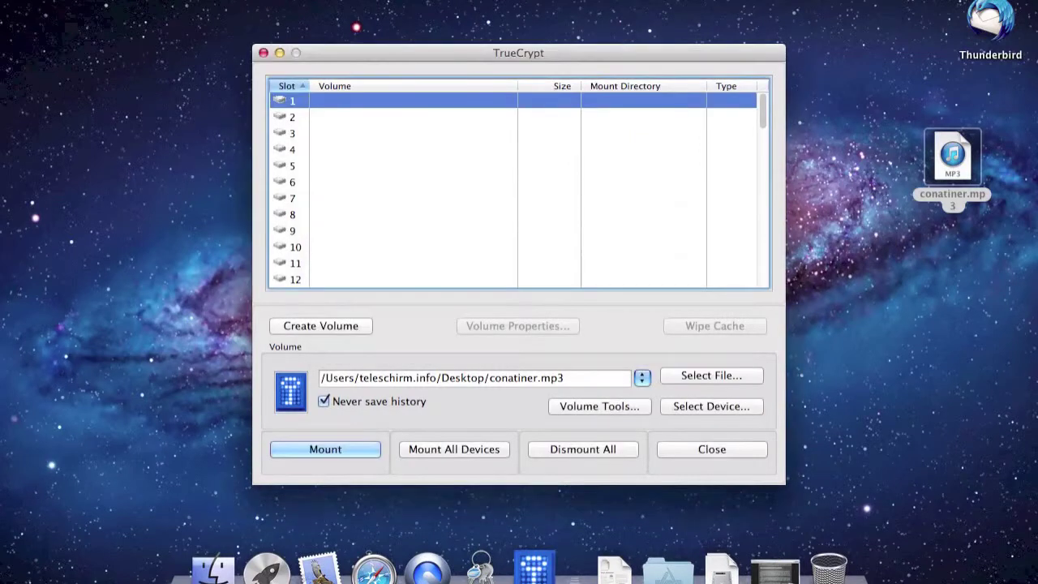
# Open Über Stapel from the remounted NO NAME volume to verify it, then quit Preview.
pyautogui.click(213, 570)
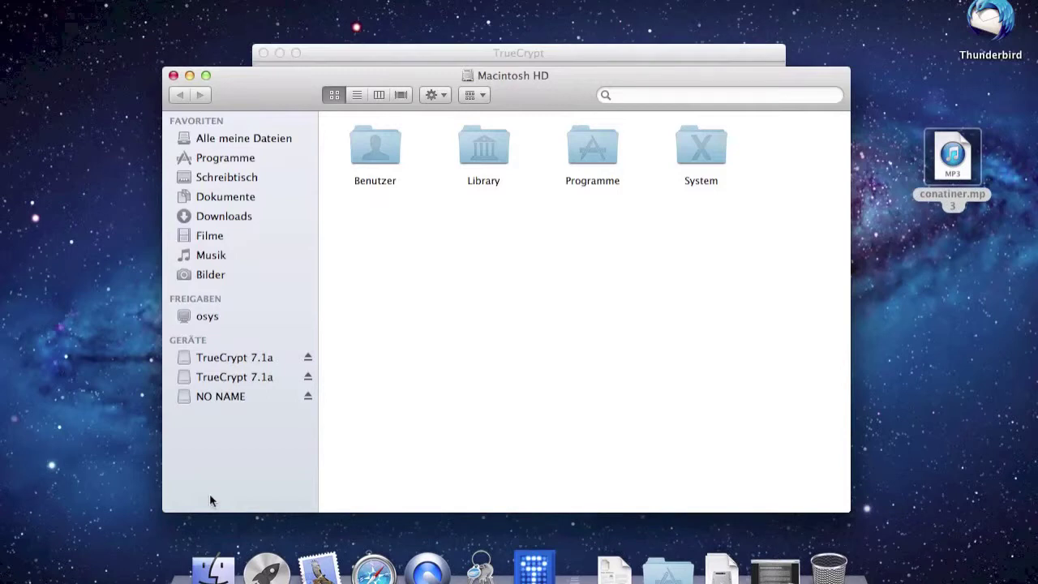
pyautogui.click(240, 396)
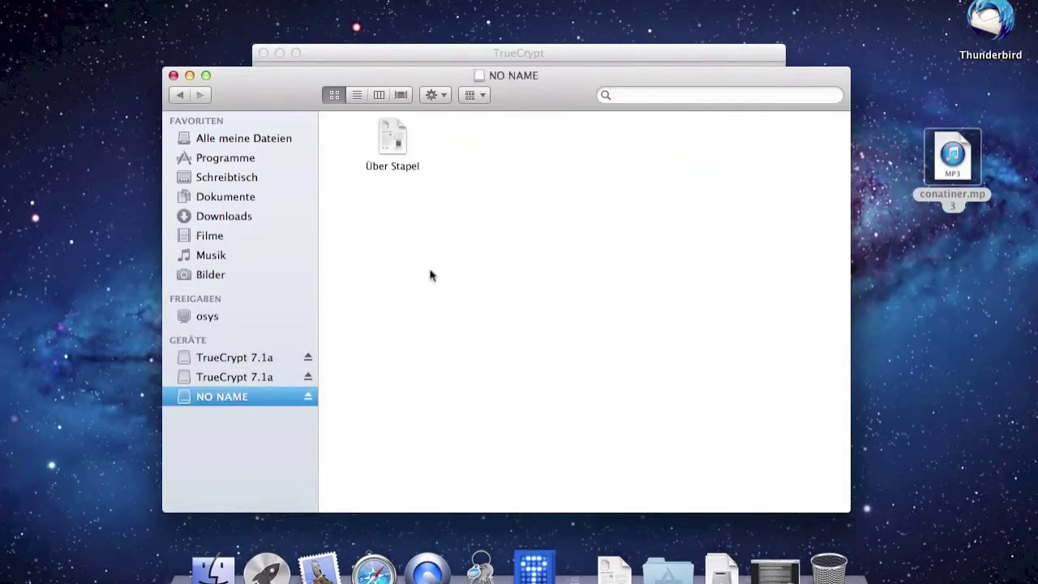
pyautogui.doubleClick(389, 146)
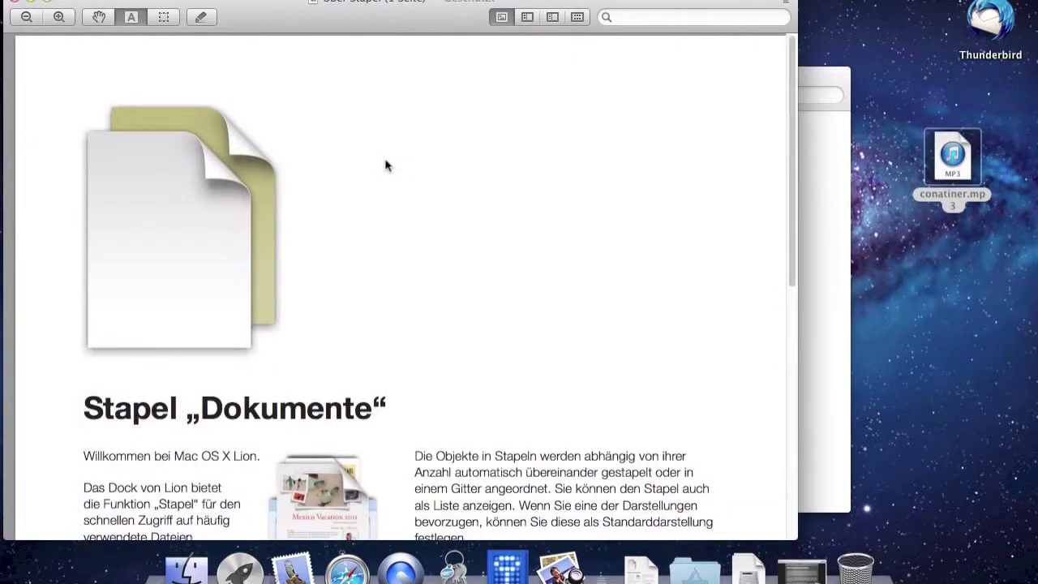
pyautogui.press('super+w')
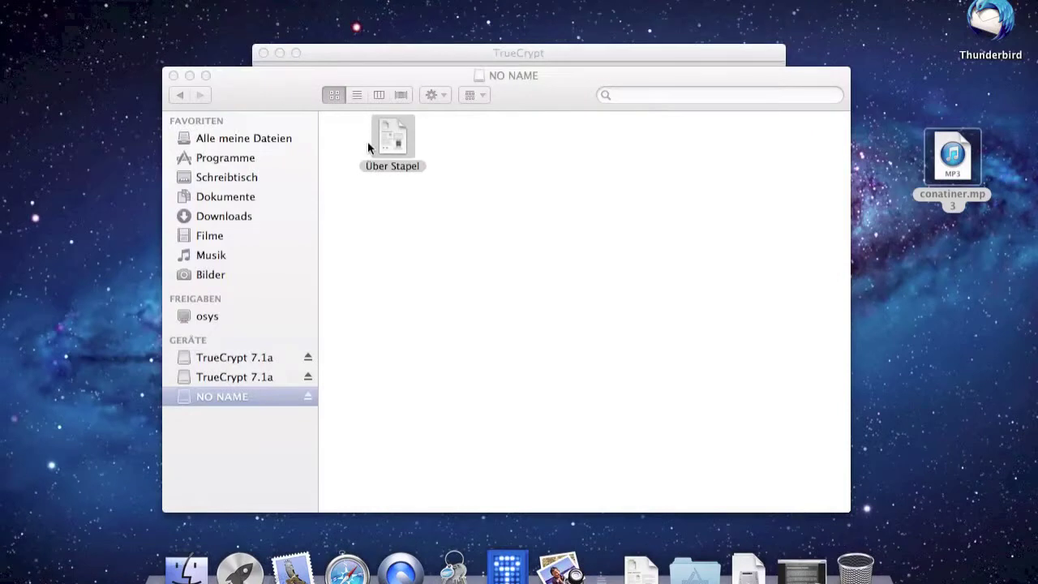
pyautogui.press('super+q')
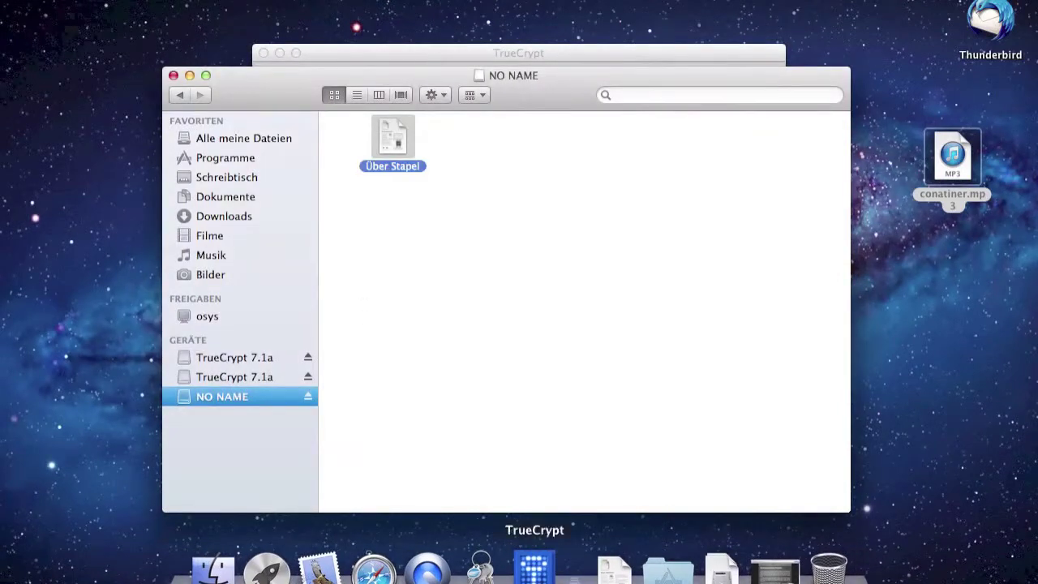
pyautogui.click(534, 568)
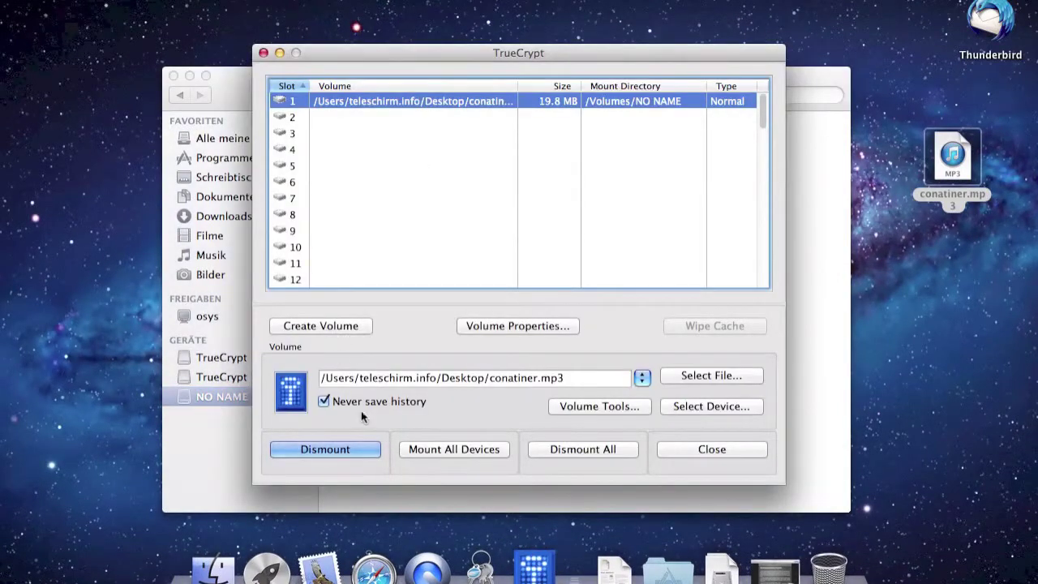
# Dismount the container volume again in TrueCrypt, emptying slot 1.
pyautogui.click(365, 443)
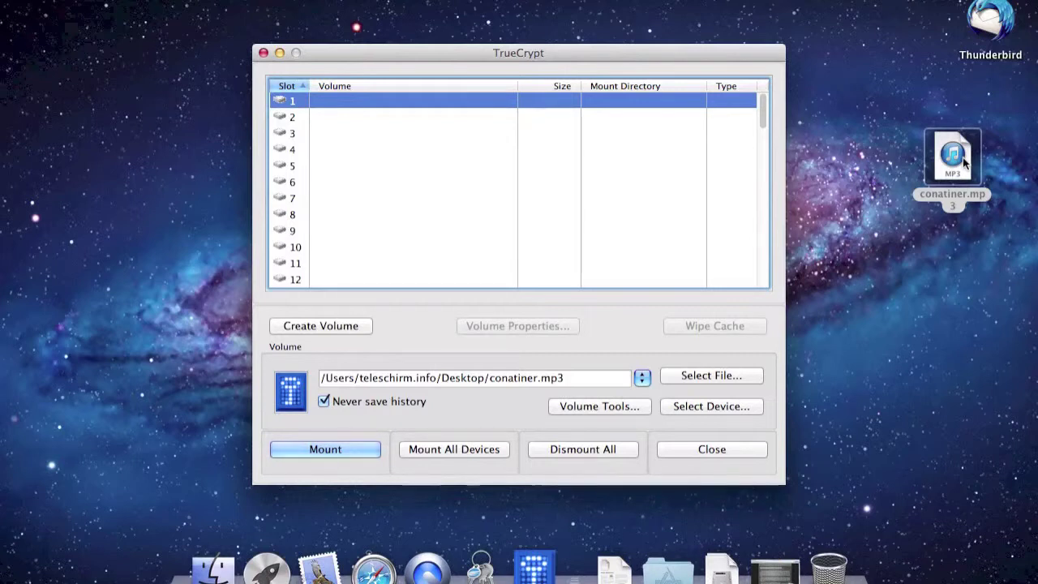
# Open the disguised conatiner.mp3 so iTunes launches, and accept its licence agreement.
pyautogui.doubleClick(963, 163)
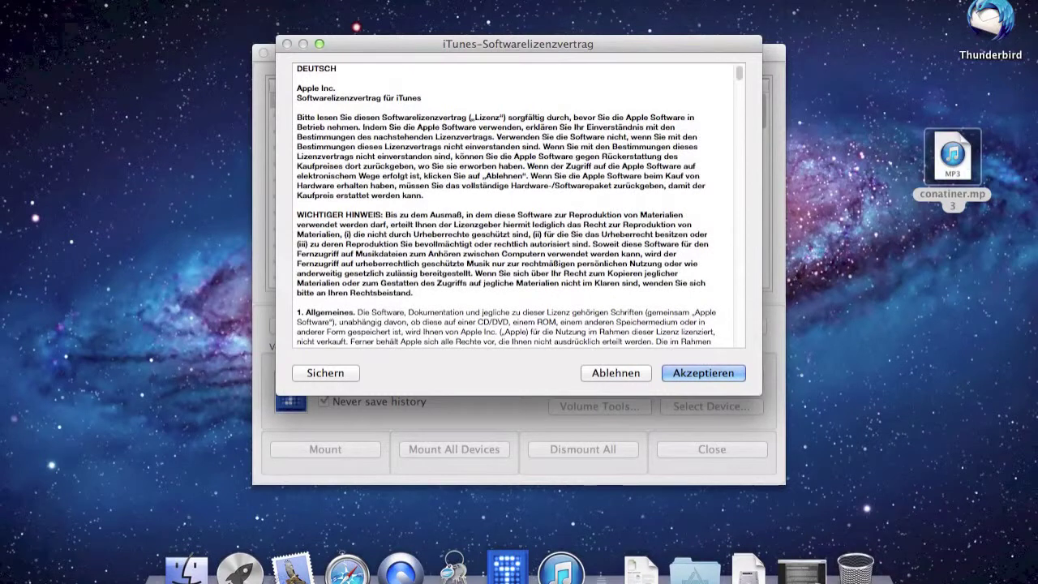
pyautogui.click(722, 372)
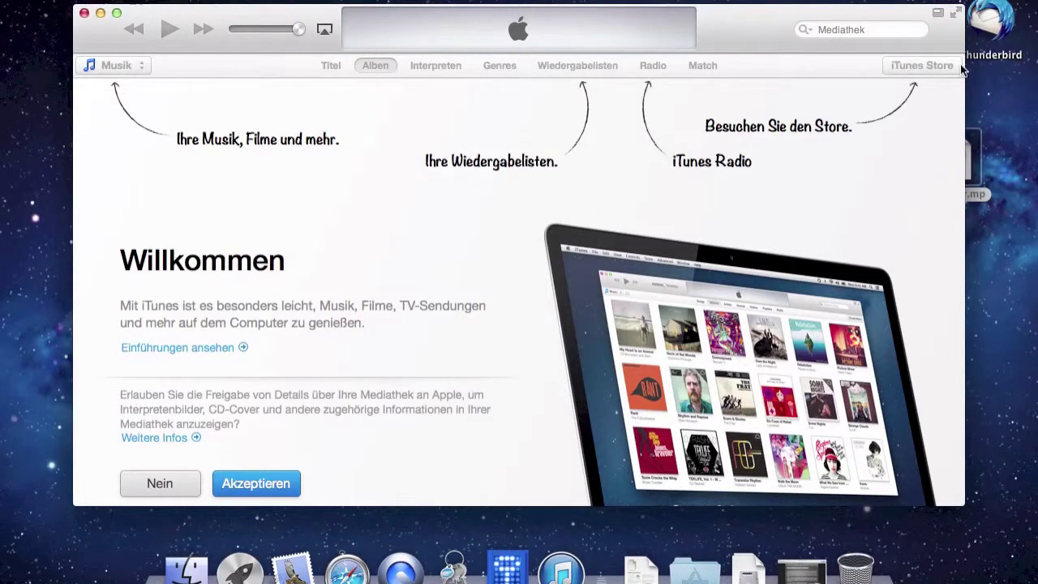
pyautogui.click(974, 140)
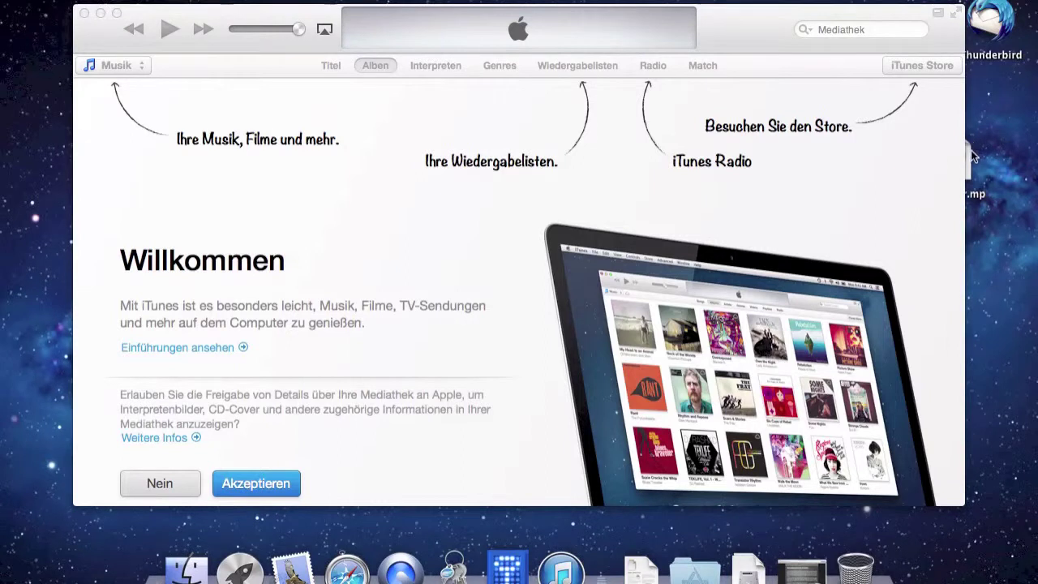
pyautogui.click(965, 153)
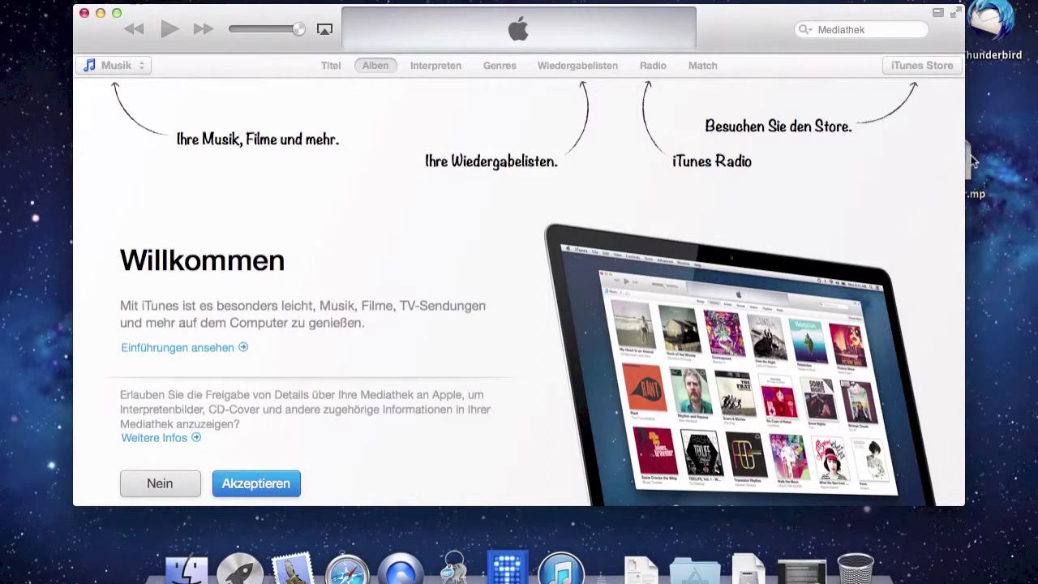
# Select conatiner.mp3 on the desktop, quit iTunes, and return to TrueCrypt.
pyautogui.click(971, 161)
pyautogui.click(972, 162)
pyautogui.click(84, 14)
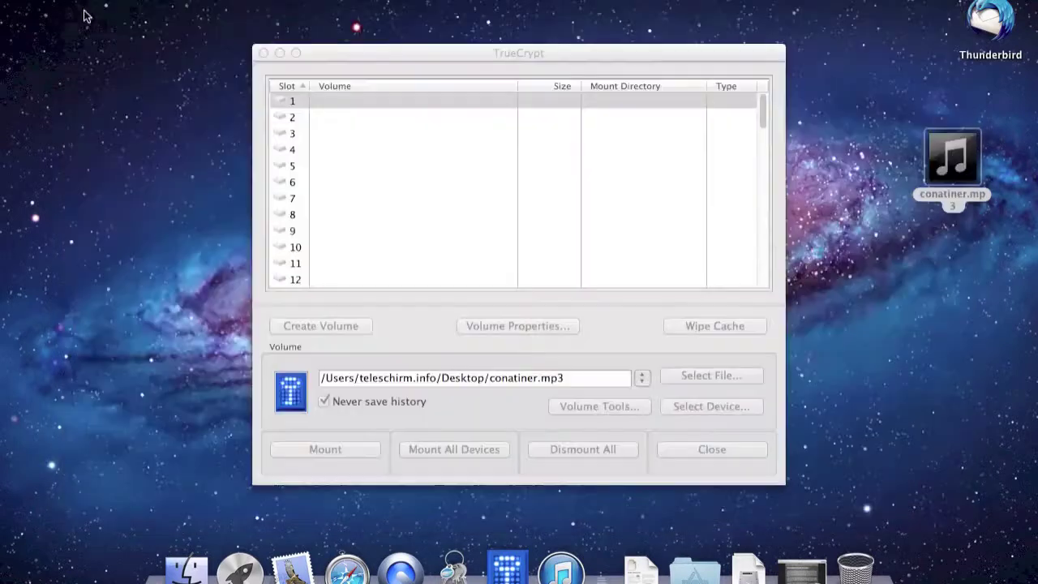
pyautogui.click(534, 98)
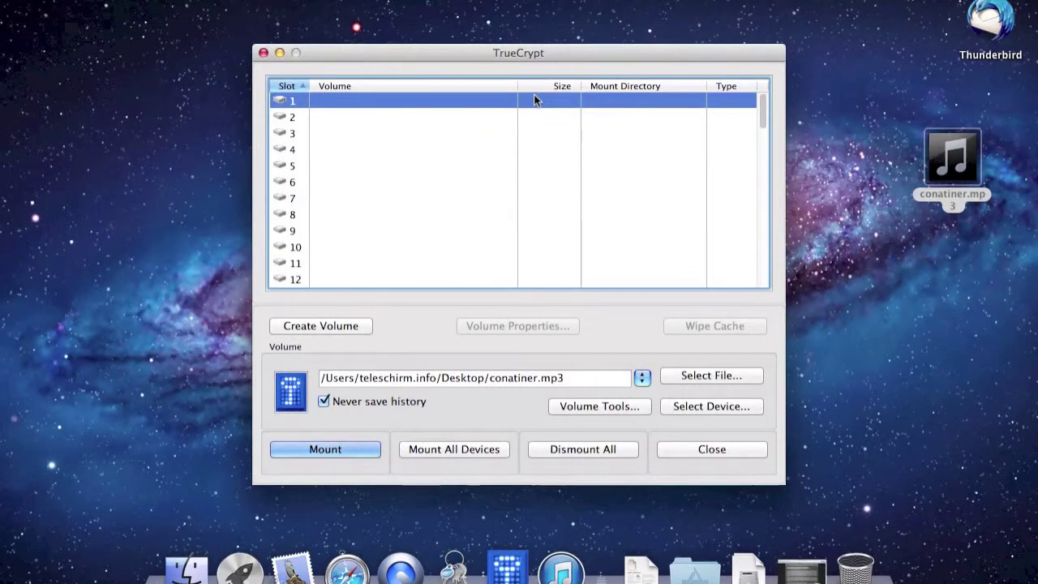